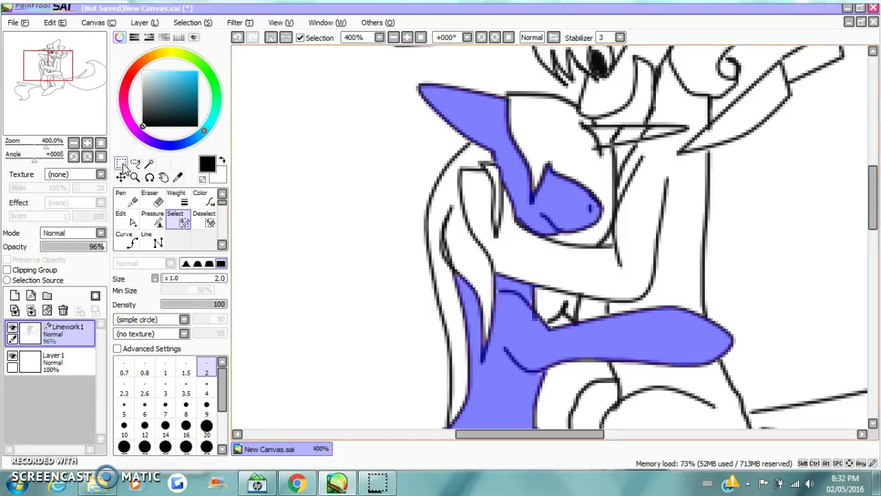
Add the front pony's horn to the linework selection with the Magic Wand and fill the missed gaps with the selection pen.
{"action": "left_click", "coordinate": [149, 163]}
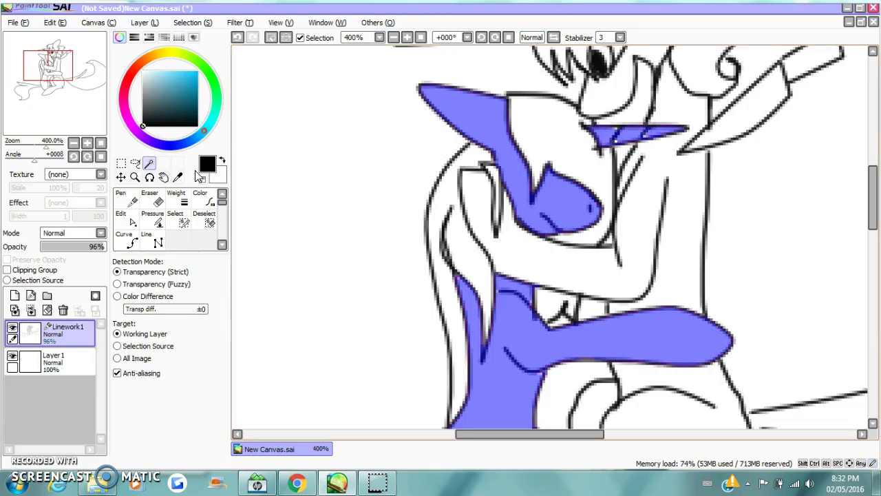
{"action": "left_click", "coordinate": [180, 218]}
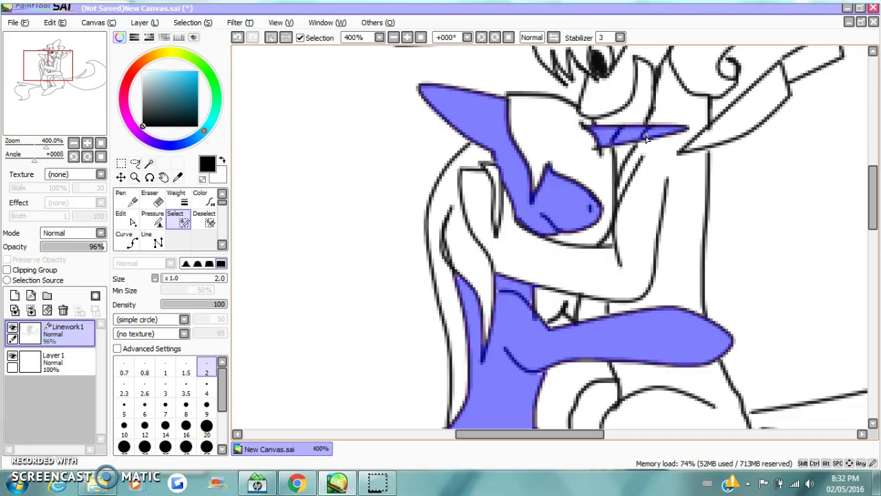
{"action": "left_click_drag", "start_coordinate": [871, 200], "coordinate": [877, 245]}
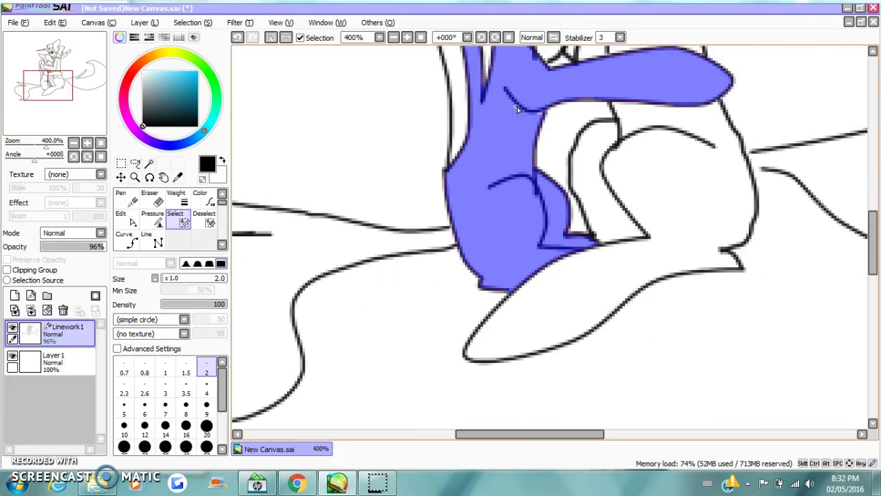
{"action": "left_click_drag", "start_coordinate": [874, 271], "coordinate": [874, 226]}
Paint the whole selected body, head and horn dark grey on Layer1 with the Pen, enlarging the brush to 350.
{"action": "left_click", "coordinate": [53, 358]}
{"action": "left_click", "coordinate": [126, 200]}
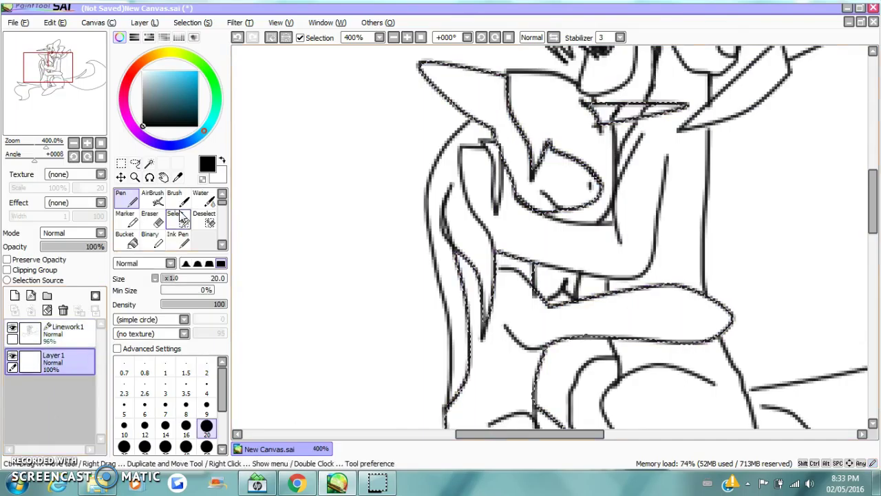
{"action": "left_click", "coordinate": [147, 109]}
{"action": "mouse_move", "coordinate": [520, 252]}
{"action": "left_mouse_down"}
{"action": "mouse_move", "coordinate": [531, 150]}
{"action": "mouse_move", "coordinate": [571, 180]}
{"action": "mouse_move", "coordinate": [575, 73]}
{"action": "mouse_move", "coordinate": [711, 167]}
{"action": "mouse_move", "coordinate": [454, 138]}
{"action": "mouse_move", "coordinate": [725, 417]}
{"action": "mouse_move", "coordinate": [694, 232]}
{"action": "left_mouse_up"}
{"action": "left_click", "coordinate": [394, 37]}
{"action": "left_click", "coordinate": [393, 37]}
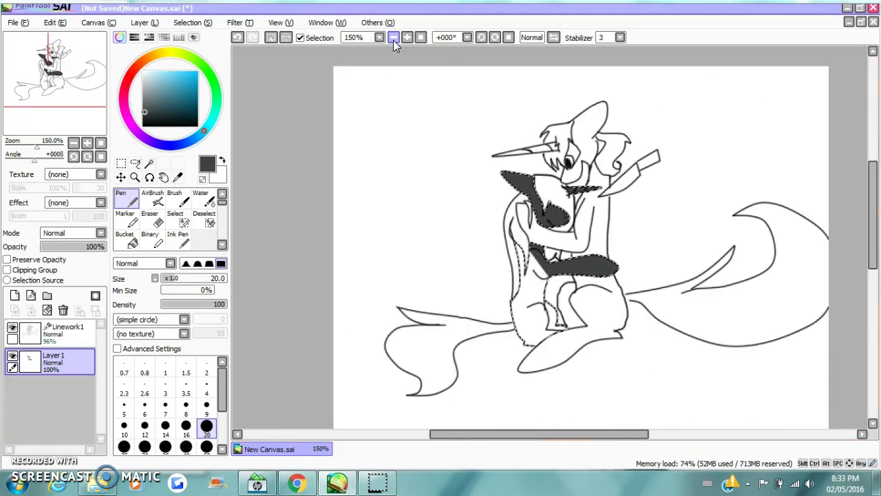
{"action": "scroll", "coordinate": [214, 443], "scroll_direction": "down", "scroll_amount": 3}
{"action": "left_click", "coordinate": [212, 438]}
{"action": "left_click_drag", "start_coordinate": [521, 282], "coordinate": [492, 244]}
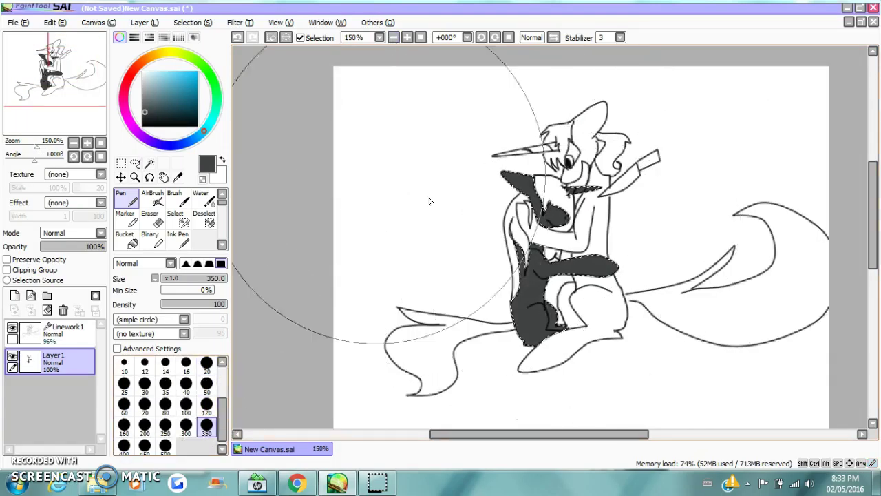
Airbrush white over the torso and haunch with the brush size set to 50, leaving dark grey shading along the edges.
{"action": "left_click", "coordinate": [143, 71]}
{"action": "left_click", "coordinate": [153, 199]}
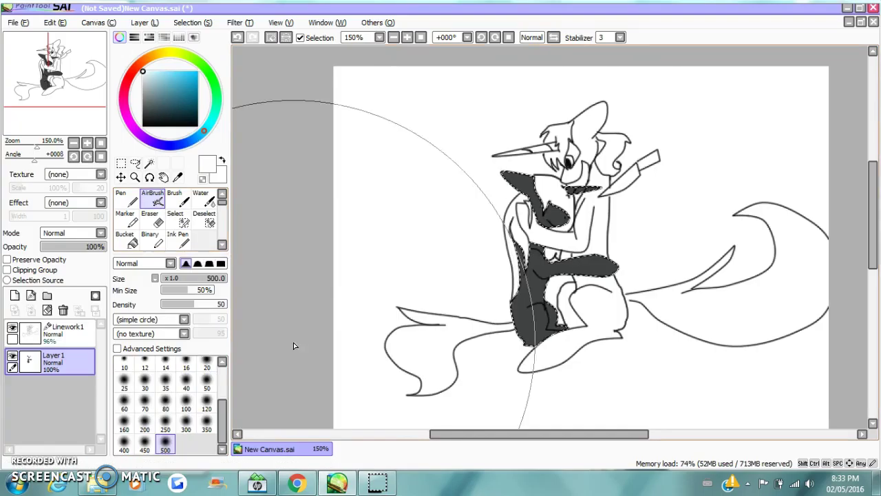
{"action": "left_click", "coordinate": [205, 365]}
{"action": "left_click", "coordinate": [406, 37]}
{"action": "left_click", "coordinate": [407, 37]}
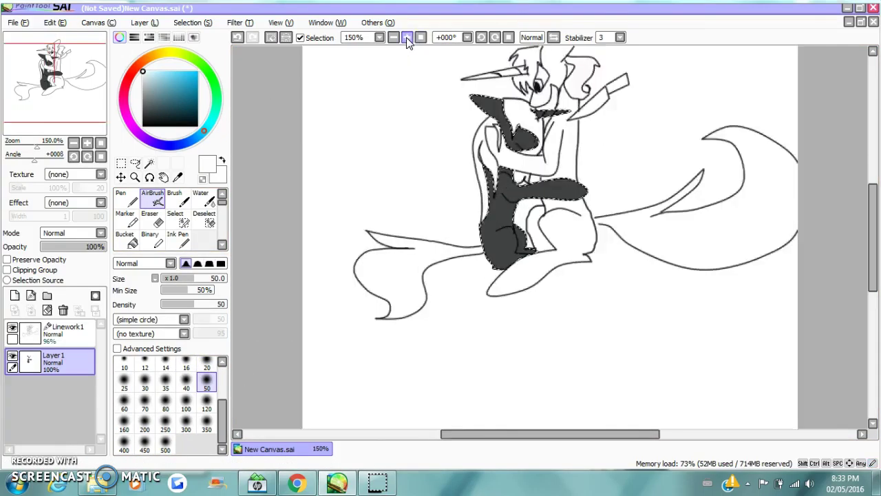
{"action": "left_click", "coordinate": [406, 37]}
{"action": "left_click", "coordinate": [406, 37]}
{"action": "mouse_move", "coordinate": [254, 341]}
{"action": "left_mouse_down"}
{"action": "mouse_move", "coordinate": [395, 265]}
{"action": "mouse_move", "coordinate": [351, 272]}
{"action": "mouse_move", "coordinate": [363, 322]}
{"action": "mouse_move", "coordinate": [407, 315]}
{"action": "mouse_move", "coordinate": [374, 291]}
{"action": "mouse_move", "coordinate": [369, 114]}
{"action": "mouse_move", "coordinate": [409, 175]}
{"action": "mouse_move", "coordinate": [442, 175]}
{"action": "mouse_move", "coordinate": [386, 145]}
{"action": "left_mouse_up"}
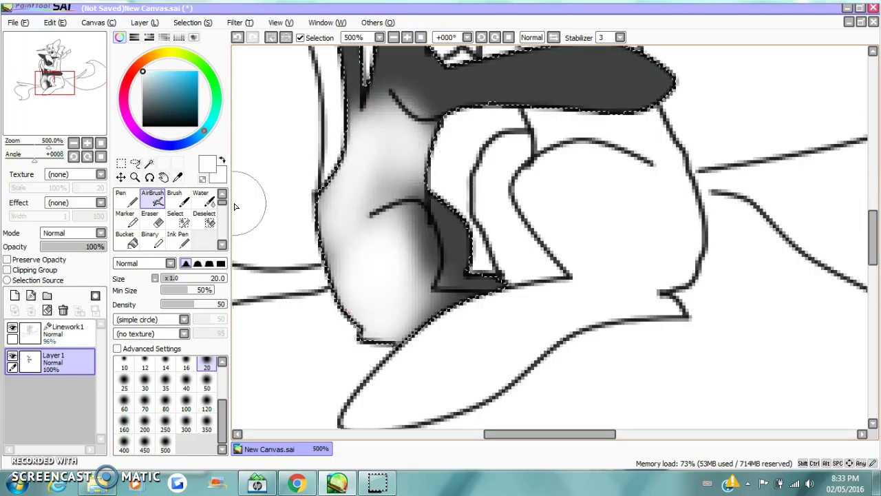
Airbrush white at brush size 16 along the outstretched foreleg and the hind leg, keeping the creases dark.
{"action": "left_click", "coordinate": [186, 365]}
{"action": "left_click_drag", "start_coordinate": [876, 254], "coordinate": [876, 245]}
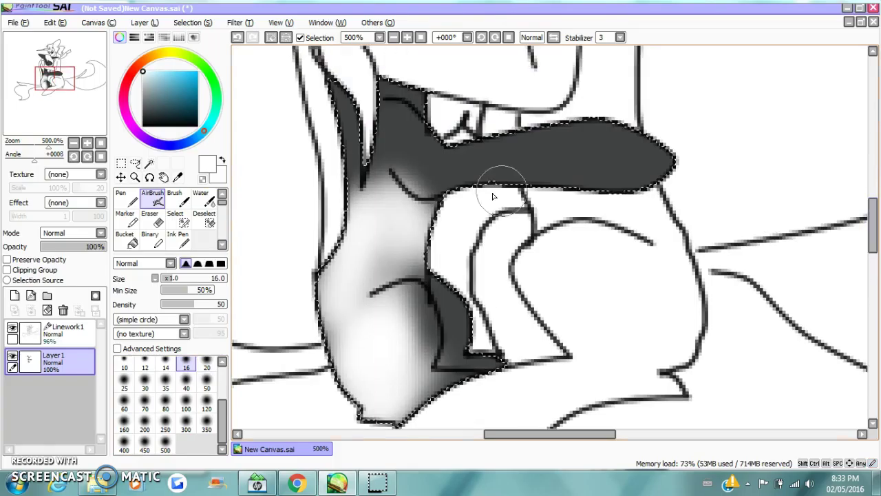
{"action": "mouse_move", "coordinate": [448, 173]}
{"action": "left_mouse_down"}
{"action": "mouse_move", "coordinate": [495, 156]}
{"action": "mouse_move", "coordinate": [648, 182]}
{"action": "mouse_move", "coordinate": [664, 192]}
{"action": "mouse_move", "coordinate": [611, 146]}
{"action": "mouse_move", "coordinate": [595, 161]}
{"action": "mouse_move", "coordinate": [544, 163]}
{"action": "mouse_move", "coordinate": [531, 141]}
{"action": "mouse_move", "coordinate": [473, 146]}
{"action": "mouse_move", "coordinate": [462, 177]}
{"action": "left_mouse_up"}
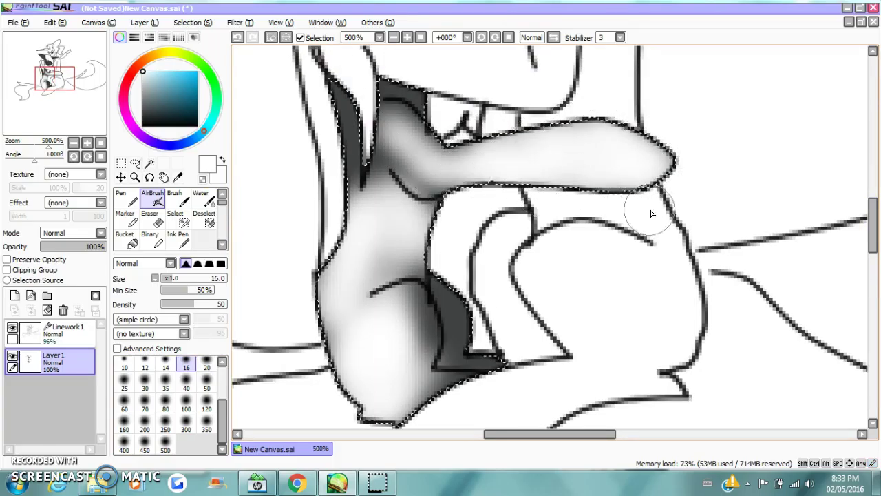
{"action": "left_click_drag", "start_coordinate": [871, 222], "coordinate": [871, 231]}
{"action": "mouse_move", "coordinate": [457, 246]}
{"action": "left_mouse_down"}
{"action": "mouse_move", "coordinate": [469, 305]}
{"action": "mouse_move", "coordinate": [491, 313]}
{"action": "mouse_move", "coordinate": [472, 284]}
{"action": "mouse_move", "coordinate": [424, 279]}
{"action": "mouse_move", "coordinate": [418, 337]}
{"action": "left_mouse_up"}
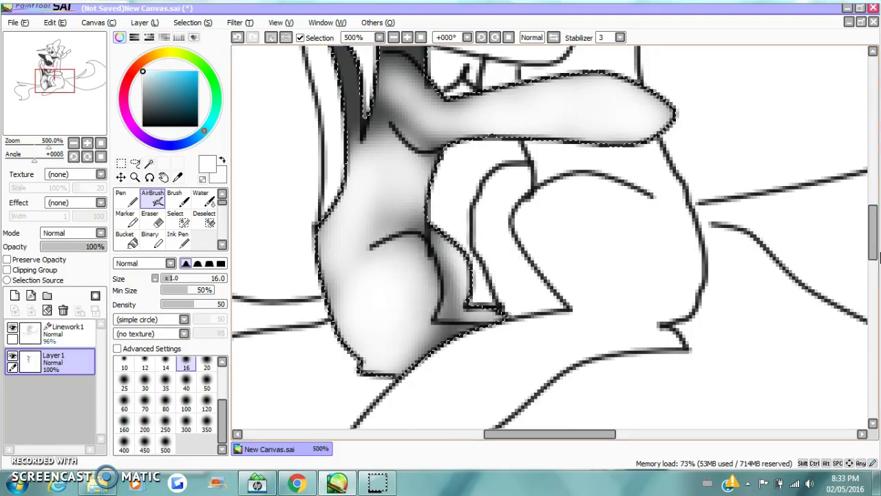
Airbrush white over the shoulder, neck, muzzle and base of the ear, leaving shaded edges.
{"action": "left_click_drag", "start_coordinate": [872, 234], "coordinate": [871, 203]}
{"action": "mouse_move", "coordinate": [466, 163]}
{"action": "left_mouse_down"}
{"action": "mouse_move", "coordinate": [476, 167]}
{"action": "mouse_move", "coordinate": [385, 96]}
{"action": "mouse_move", "coordinate": [393, 75]}
{"action": "left_mouse_up"}
{"action": "left_click_drag", "start_coordinate": [873, 211], "coordinate": [873, 200]}
{"action": "mouse_move", "coordinate": [431, 324]}
{"action": "left_mouse_down"}
{"action": "mouse_move", "coordinate": [339, 333]}
{"action": "mouse_move", "coordinate": [360, 397]}
{"action": "mouse_move", "coordinate": [337, 386]}
{"action": "left_mouse_up"}
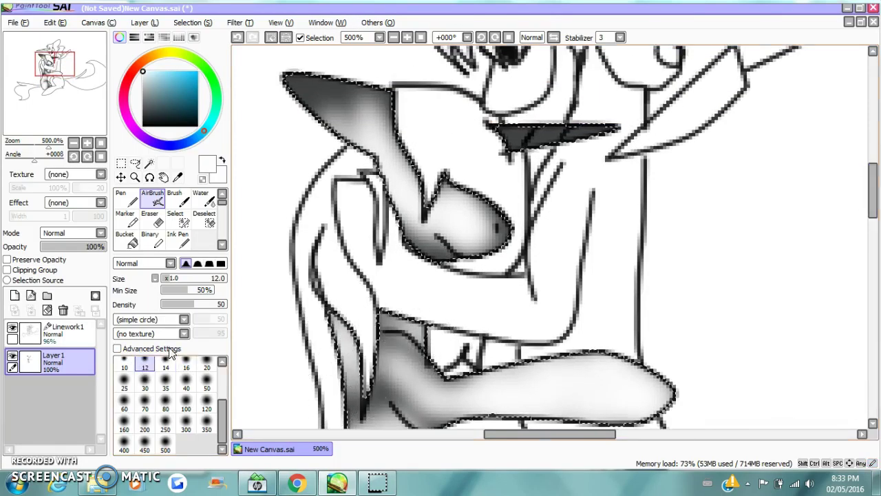
Airbrush white at brush size 12 over the horn and ear, and clear the selection.
{"action": "mouse_move", "coordinate": [508, 128]}
{"action": "left_mouse_down"}
{"action": "mouse_move", "coordinate": [513, 160]}
{"action": "mouse_move", "coordinate": [556, 128]}
{"action": "mouse_move", "coordinate": [591, 162]}
{"action": "left_mouse_up"}
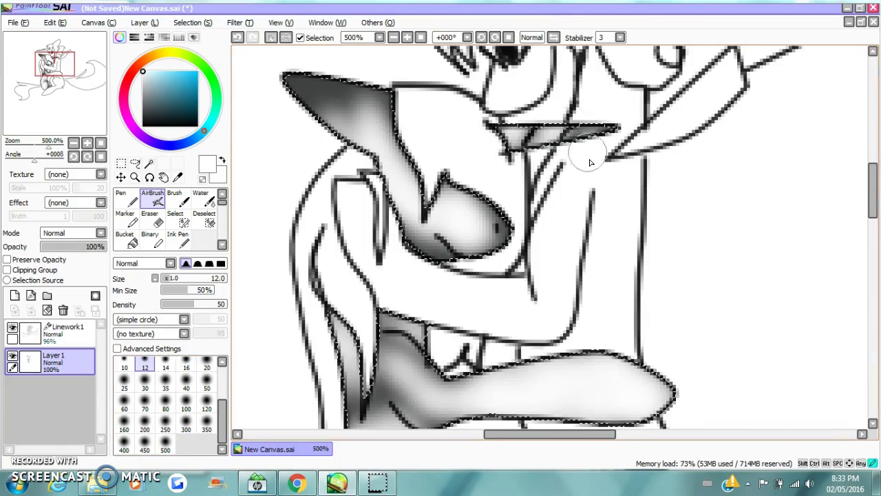
{"action": "mouse_move", "coordinate": [364, 83]}
{"action": "left_mouse_down"}
{"action": "mouse_move", "coordinate": [335, 103]}
{"action": "mouse_move", "coordinate": [413, 134]}
{"action": "mouse_move", "coordinate": [341, 78]}
{"action": "left_mouse_up"}
{"action": "left_click", "coordinate": [393, 37]}
{"action": "left_click", "coordinate": [393, 37]}
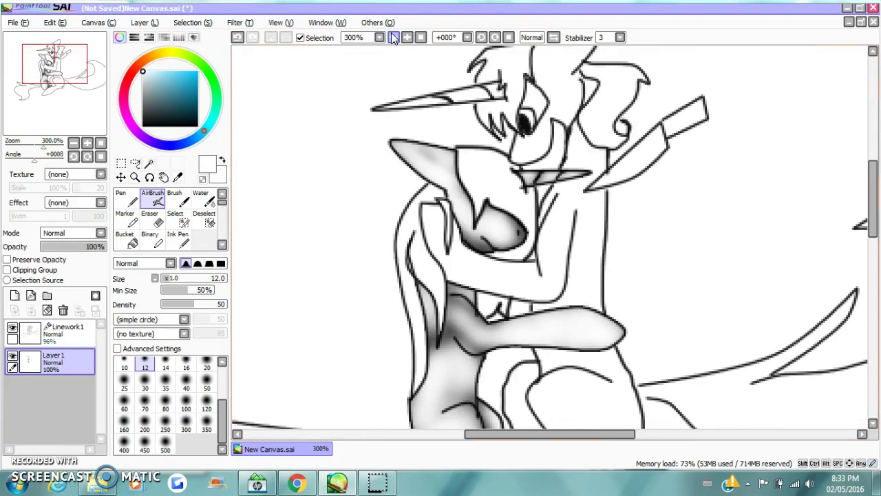
Select all sections of the front pony's mane on Linework1 with the Magic Wand and touch up gaps with the selection pen.
{"action": "left_click", "coordinate": [149, 163]}
{"action": "left_click", "coordinate": [69, 329]}
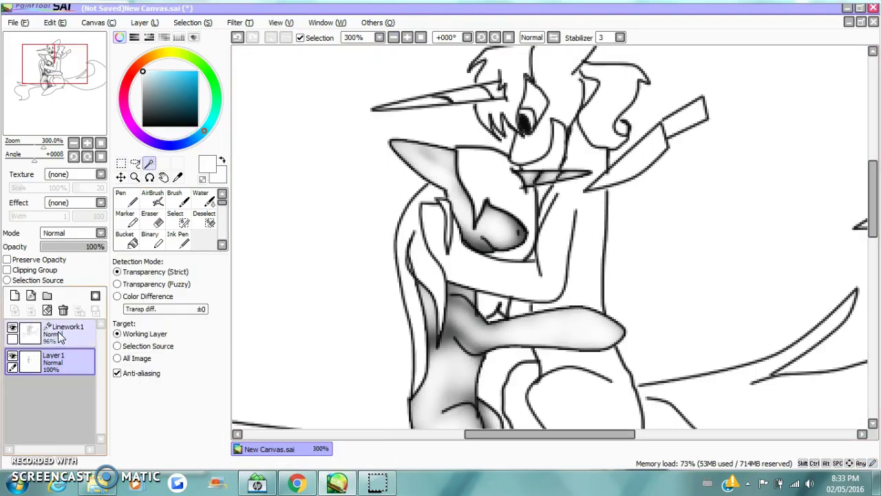
{"action": "left_click", "coordinate": [425, 241]}
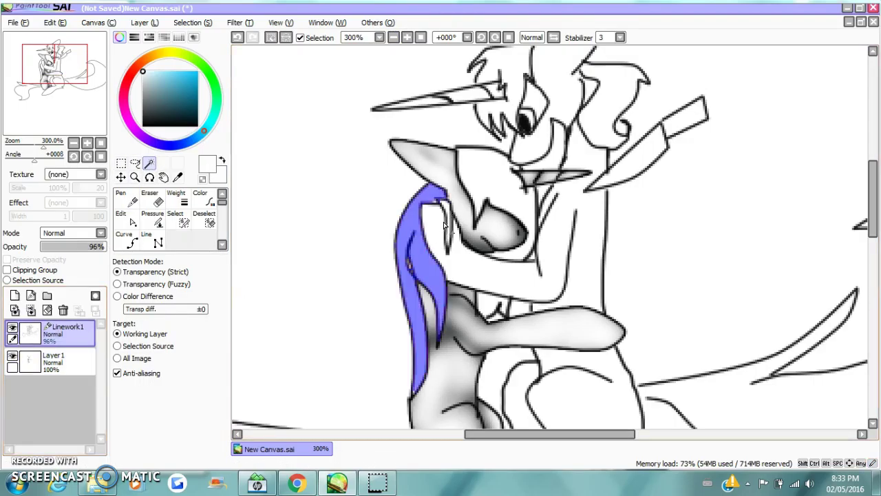
{"action": "left_click", "coordinate": [474, 187]}
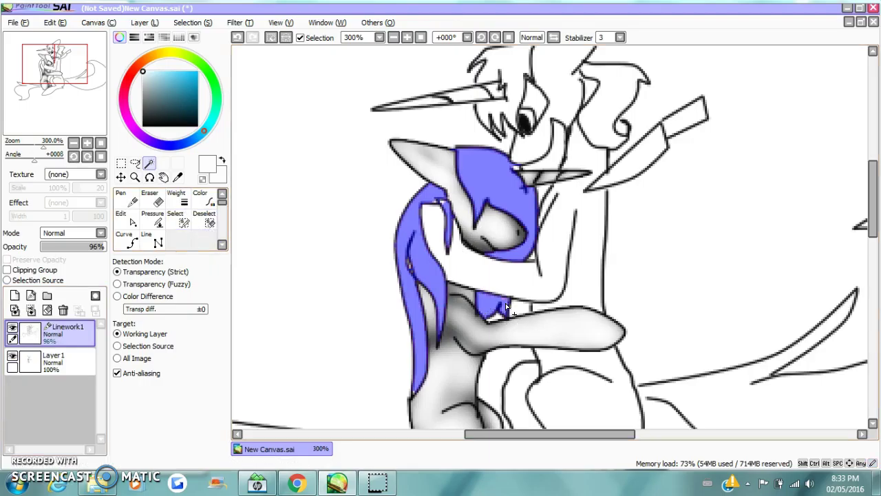
{"action": "left_click", "coordinate": [177, 219]}
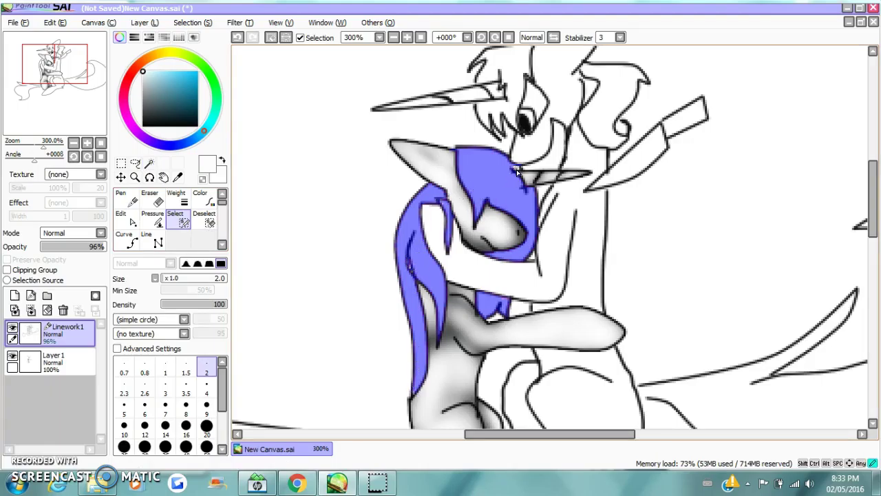
Fill the selected mane with bright magenta on Layer1 using the Pen at size 350.
{"action": "left_click", "coordinate": [127, 199]}
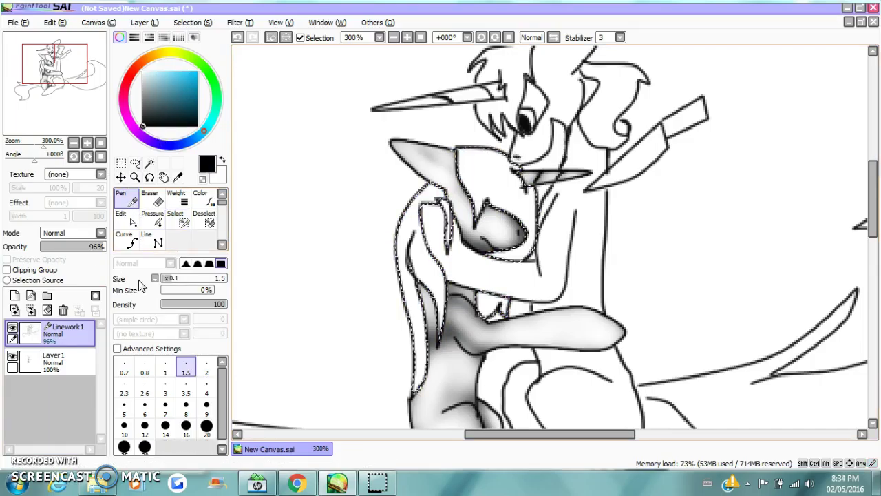
{"action": "left_click", "coordinate": [54, 359]}
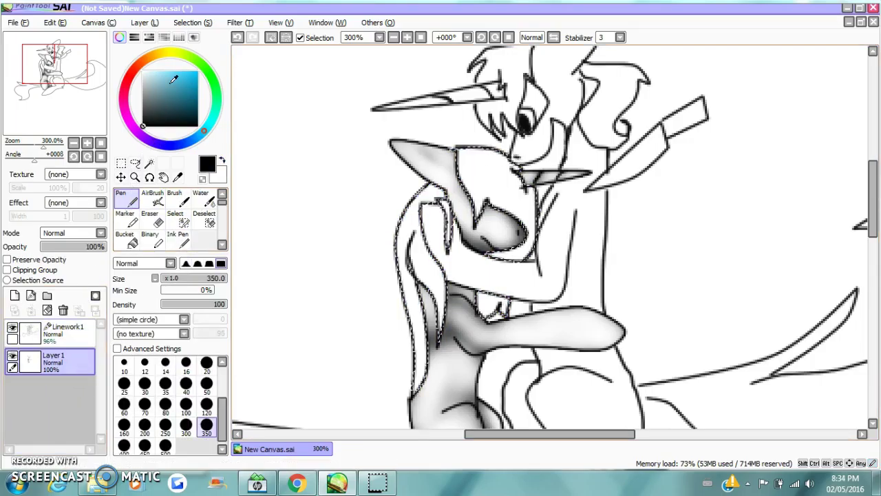
{"action": "left_click", "coordinate": [138, 122]}
{"action": "left_click", "coordinate": [184, 80]}
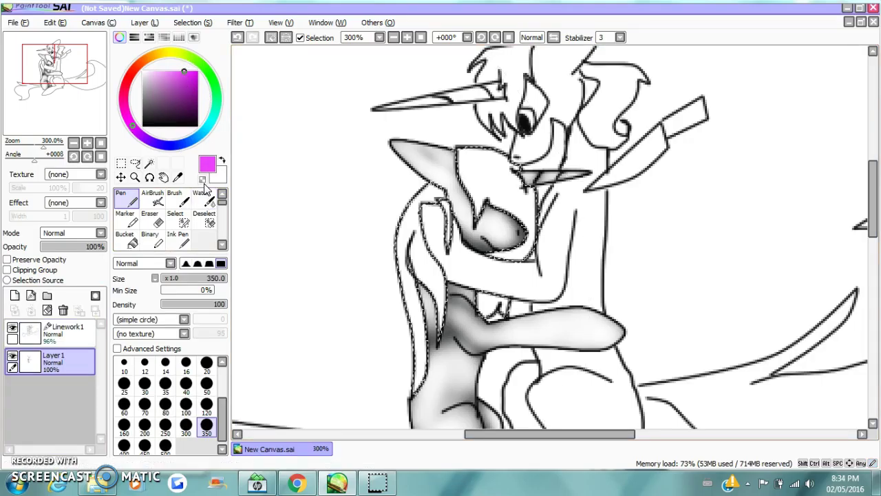
{"action": "left_click_drag", "start_coordinate": [250, 366], "coordinate": [436, 82]}
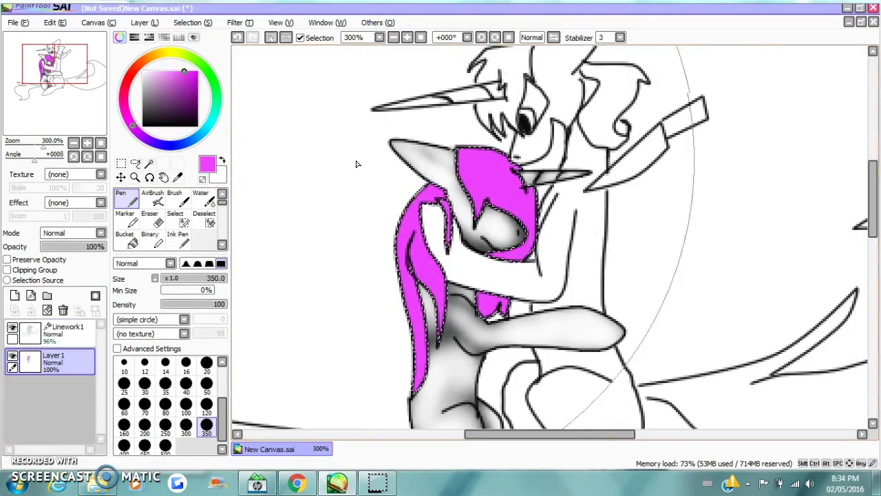
Add the front pony's tail to the mane selection using the Magic Wand on Linework1.
{"action": "left_click", "coordinate": [393, 37]}
{"action": "left_click", "coordinate": [149, 163]}
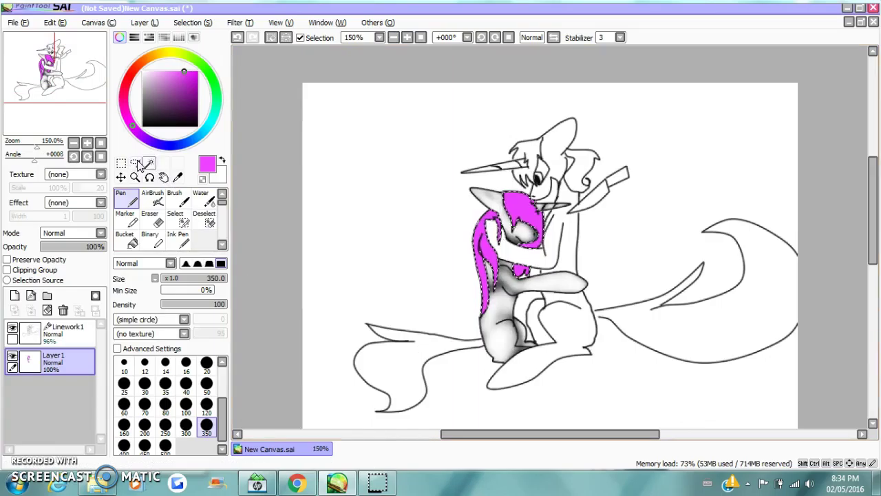
{"action": "left_click", "coordinate": [63, 331]}
{"action": "left_click", "coordinate": [397, 366]}
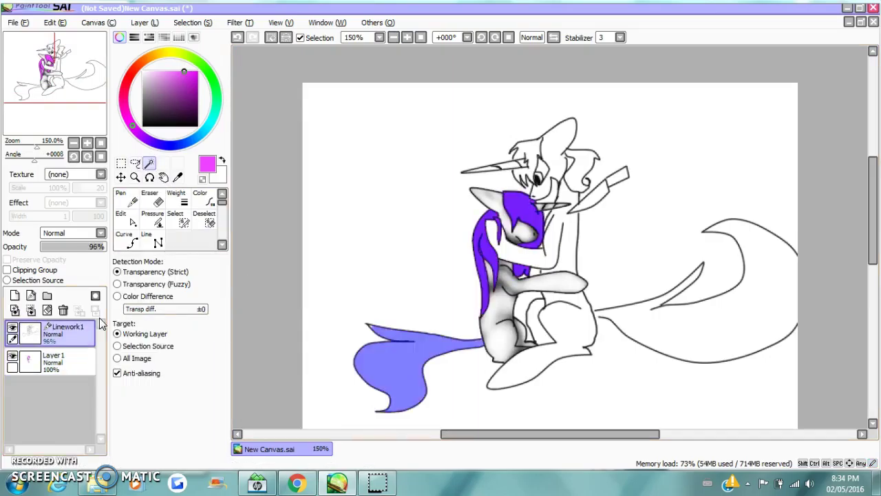
Fill the selected mane and tail with vivid purple on Layer1 using the Pen.
{"action": "left_click", "coordinate": [55, 359]}
{"action": "left_click", "coordinate": [126, 199]}
{"action": "left_click", "coordinate": [194, 72]}
{"action": "left_click", "coordinate": [447, 266]}
Airbrush light purple at brush size 50 over the tail and the lower mane, fading from the purple base.
{"action": "left_click", "coordinate": [158, 71]}
{"action": "left_click", "coordinate": [152, 200]}
{"action": "mouse_move", "coordinate": [386, 371]}
{"action": "left_mouse_down"}
{"action": "mouse_move", "coordinate": [452, 413]}
{"action": "mouse_move", "coordinate": [419, 327]}
{"action": "left_mouse_up"}
{"action": "mouse_move", "coordinate": [468, 271]}
{"action": "left_mouse_down"}
{"action": "mouse_move", "coordinate": [510, 334]}
{"action": "mouse_move", "coordinate": [529, 264]}
{"action": "left_mouse_up"}
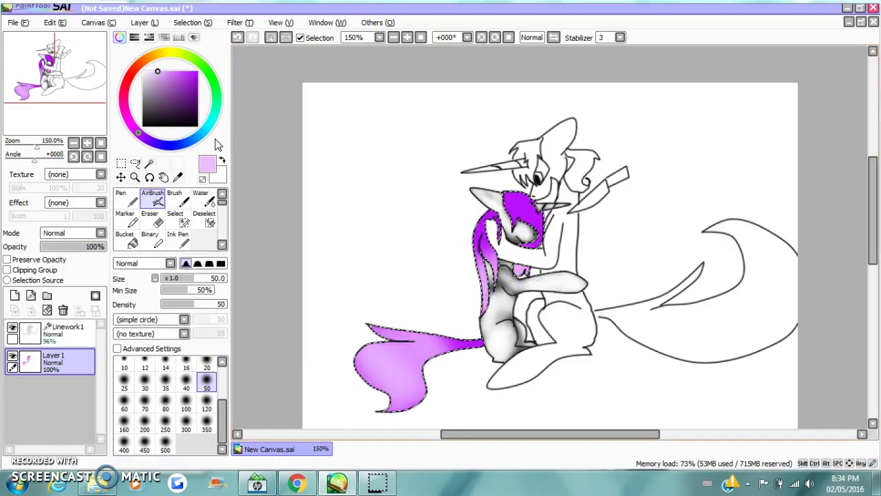
Airbrush light pink over the tail end and, at brush size 14, the mane tips, and clear the selection.
{"action": "left_click", "coordinate": [128, 119]}
{"action": "mouse_move", "coordinate": [325, 373]}
{"action": "left_mouse_down"}
{"action": "mouse_move", "coordinate": [392, 410]}
{"action": "mouse_move", "coordinate": [393, 360]}
{"action": "left_mouse_up"}
{"action": "left_click_drag", "start_coordinate": [873, 221], "coordinate": [873, 253]}
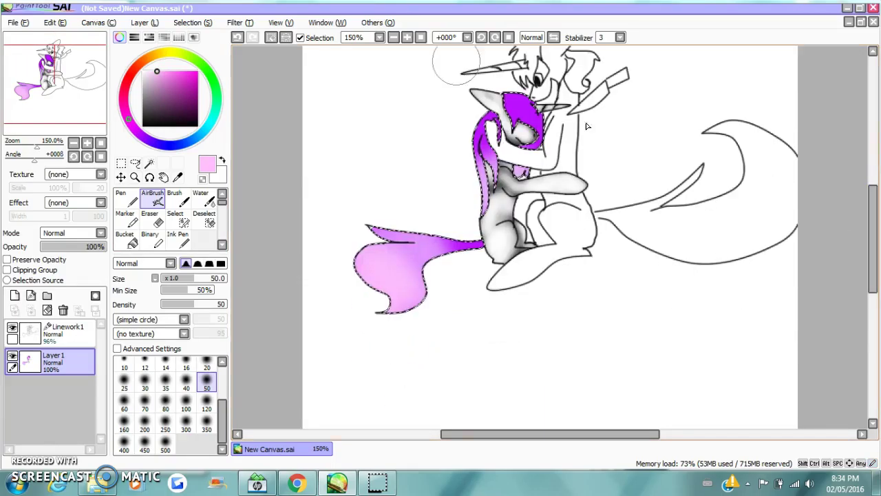
{"action": "left_click", "coordinate": [405, 37]}
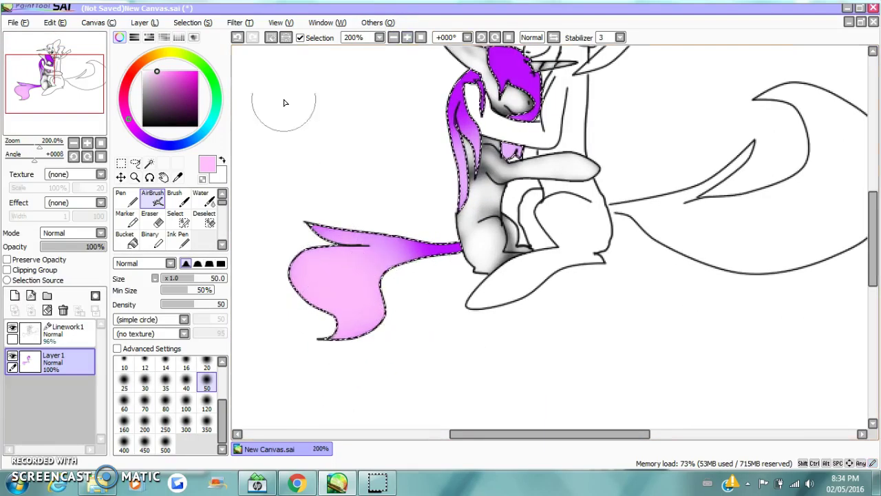
{"action": "left_click", "coordinate": [165, 367]}
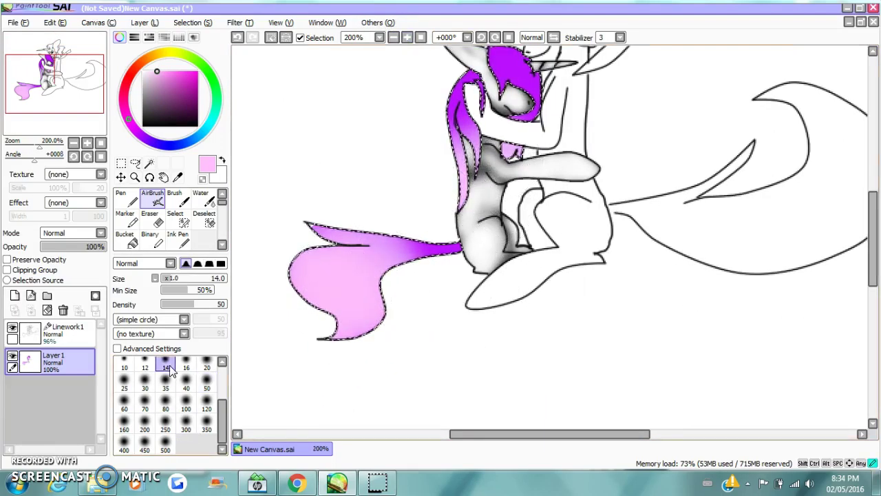
{"action": "left_click_drag", "start_coordinate": [473, 203], "coordinate": [469, 137]}
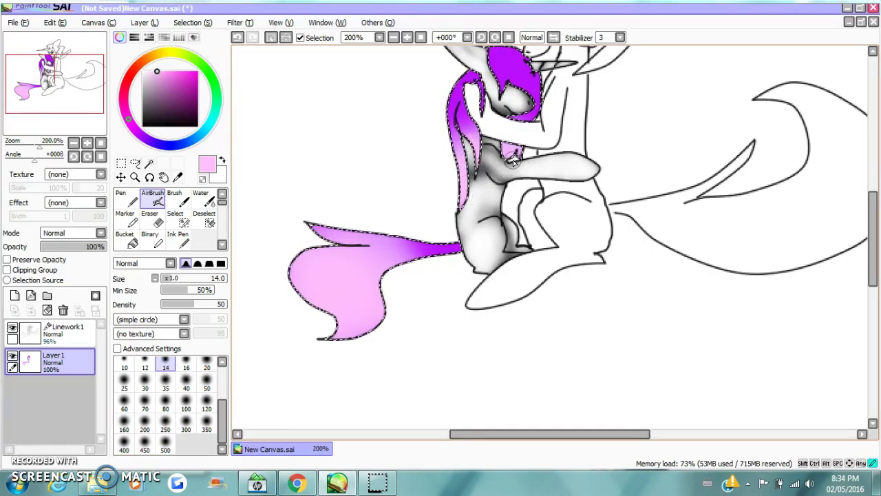
{"action": "left_click", "coordinate": [270, 37]}
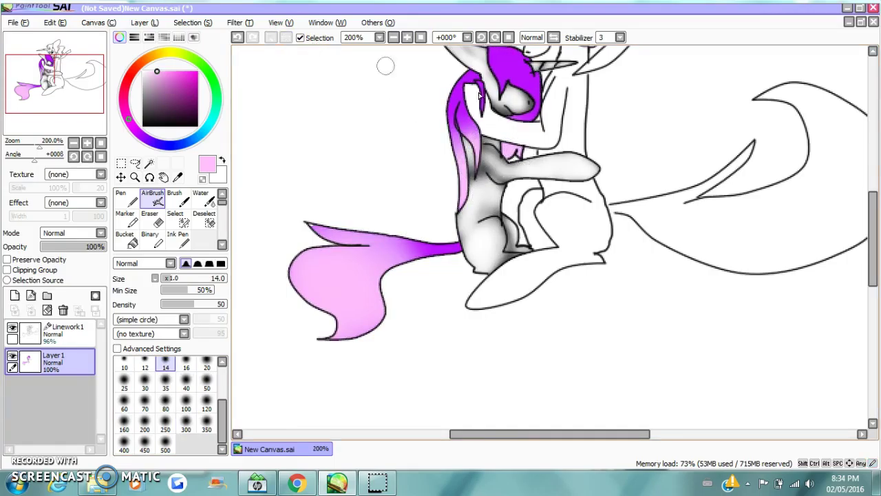
Select the second pony's body, forelegs and hind legs on Linework1 with the Magic Wand, undoing the stray selection.
{"action": "left_click_drag", "start_coordinate": [876, 232], "coordinate": [876, 222]}
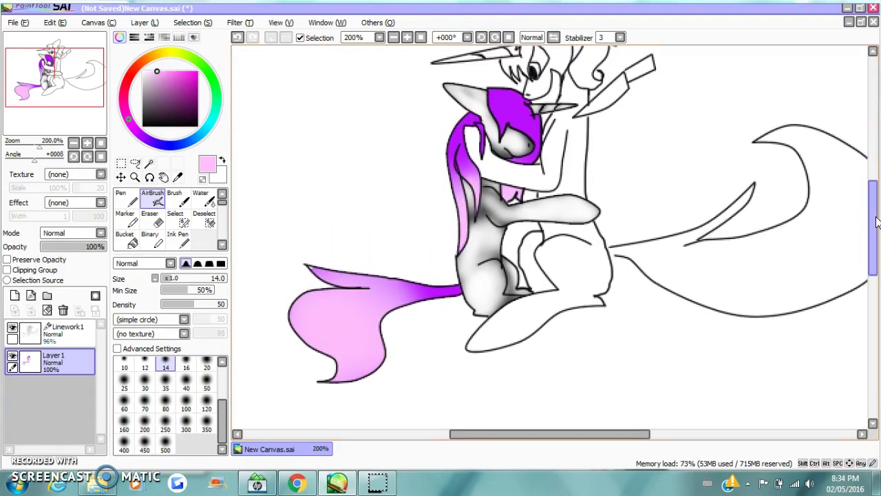
{"action": "left_click", "coordinate": [148, 163]}
{"action": "left_click", "coordinate": [66, 331]}
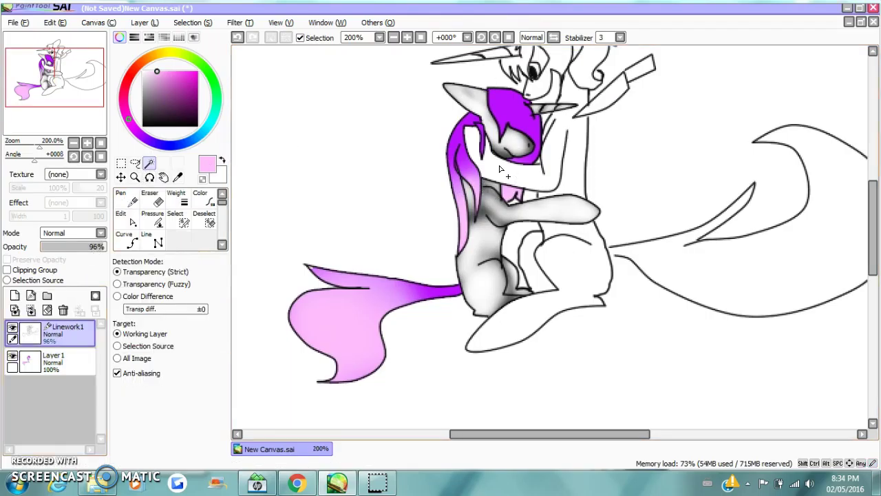
{"action": "left_click", "coordinate": [501, 169]}
{"action": "left_click", "coordinate": [534, 257]}
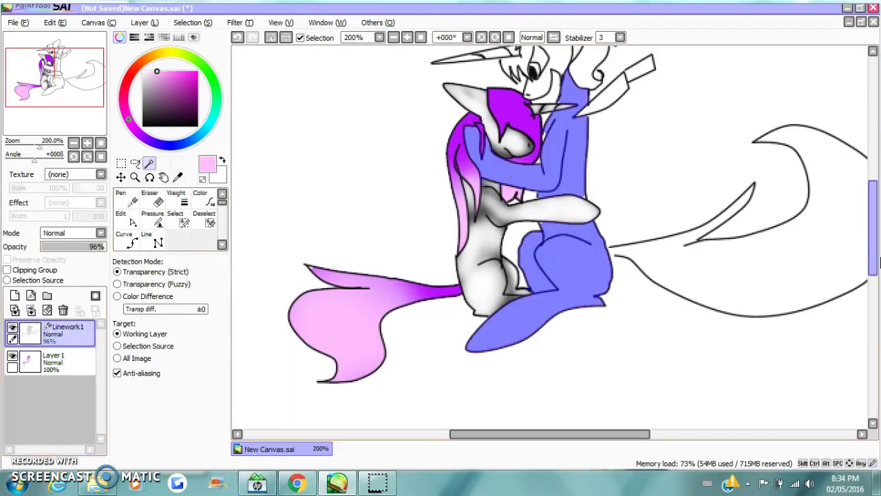
{"action": "left_click", "coordinate": [867, 256]}
{"action": "left_click", "coordinate": [239, 38]}
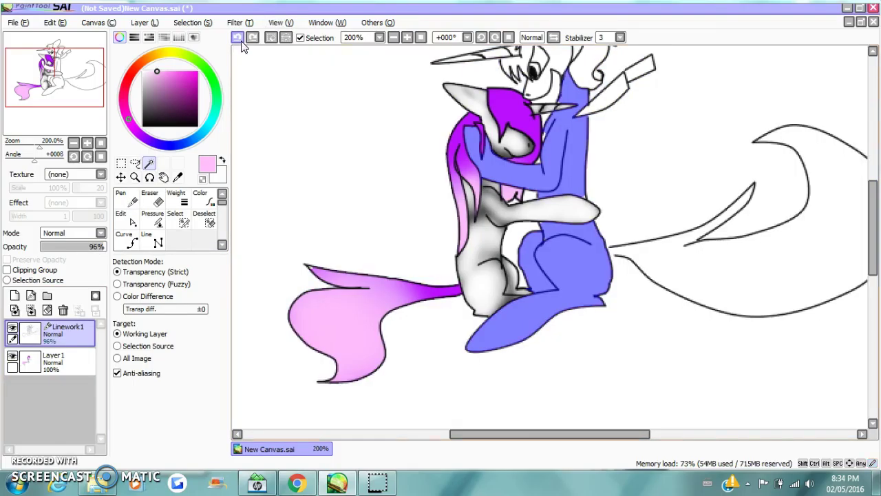
Add the second pony's head and ear to the selection on Linework1, and touch up missed spots with the Select pen at size 2.
{"action": "left_click_drag", "start_coordinate": [875, 236], "coordinate": [873, 199]}
{"action": "left_click", "coordinate": [564, 192]}
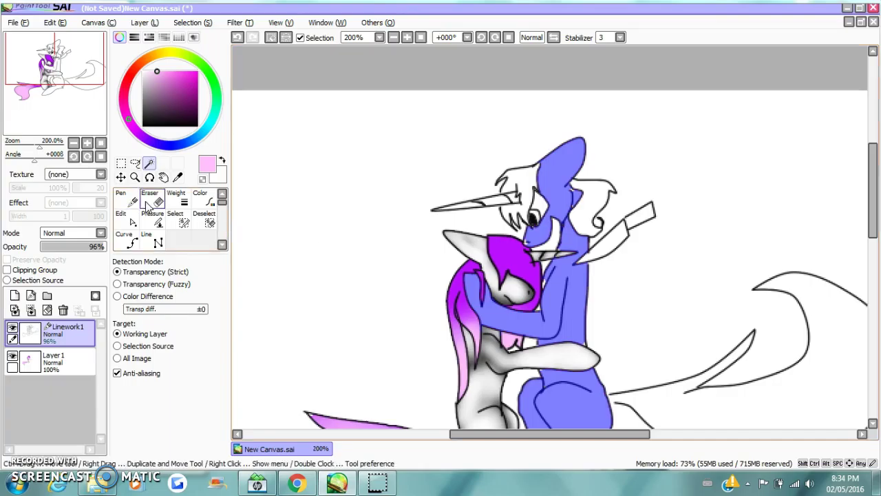
{"action": "left_click", "coordinate": [178, 226]}
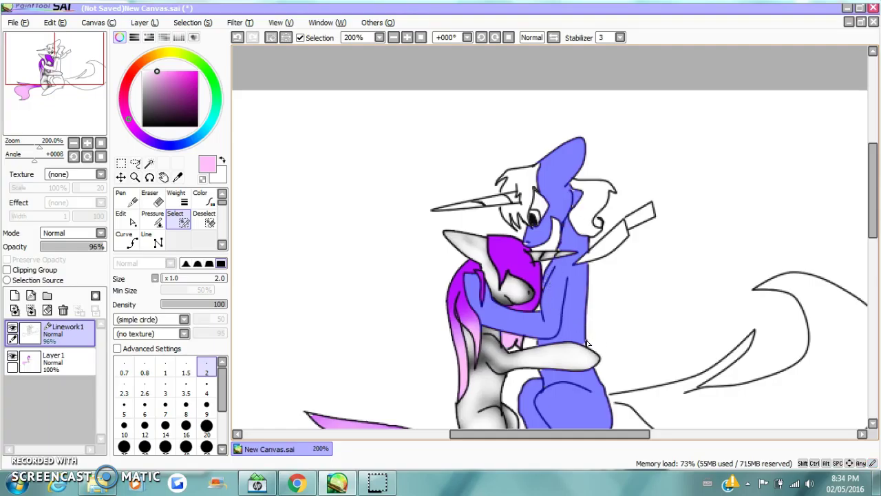
{"action": "mouse_move", "coordinate": [874, 192]}
{"action": "left_mouse_down"}
{"action": "mouse_move", "coordinate": [875, 230]}
{"action": "mouse_move", "coordinate": [873, 198]}
{"action": "left_mouse_up"}
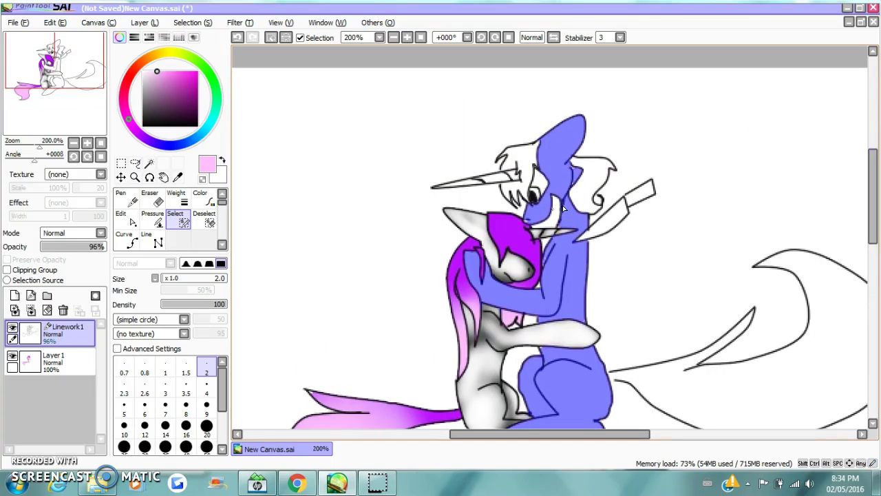
{"action": "scroll", "coordinate": [878, 214], "scroll_direction": "down", "scroll_amount": 3}
{"action": "scroll", "coordinate": [826, 227], "scroll_direction": "up", "scroll_amount": 2}
{"action": "scroll", "coordinate": [781, 250], "scroll_direction": "down", "scroll_amount": 2}
{"action": "scroll", "coordinate": [838, 216], "scroll_direction": "up", "scroll_amount": 3}
{"action": "scroll", "coordinate": [837, 216], "scroll_direction": "up", "scroll_amount": 2}
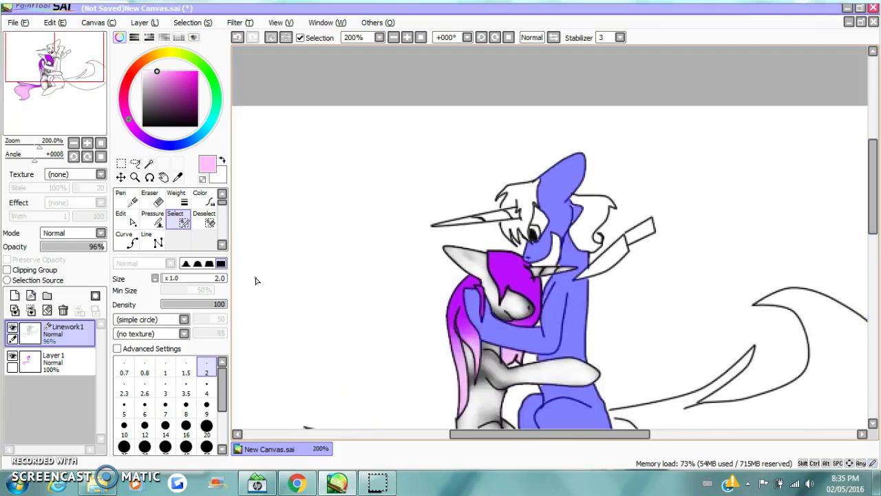
Fill the selected second pony with muted purple on Layer1 using the Pen, replacing a first light pink fill, and ready the AirBrush in light pink.
{"action": "left_click", "coordinate": [68, 351]}
{"action": "left_click", "coordinate": [153, 71]}
{"action": "left_click", "coordinate": [131, 126]}
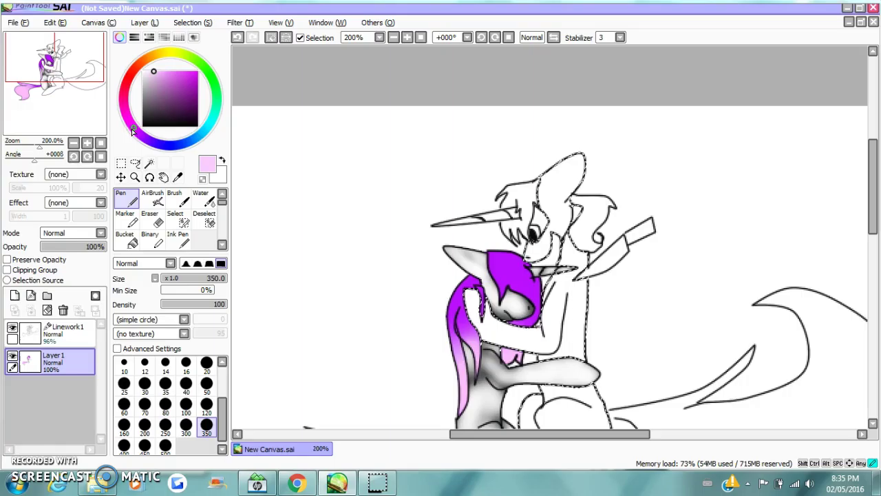
{"action": "left_click", "coordinate": [502, 255]}
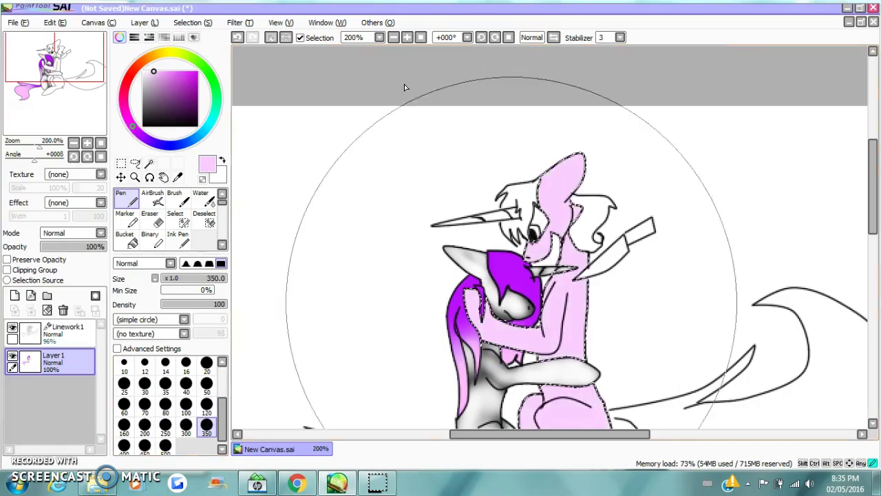
{"action": "left_click_drag", "start_coordinate": [873, 153], "coordinate": [873, 174]}
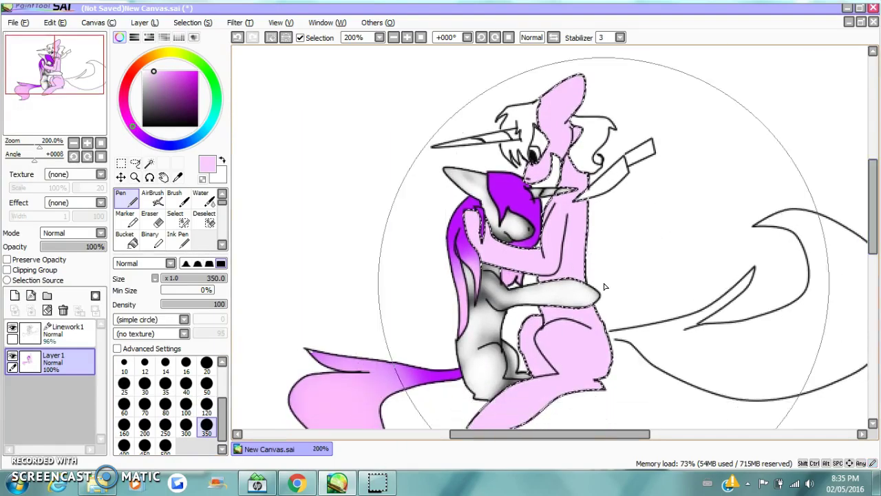
{"action": "left_click", "coordinate": [174, 81]}
{"action": "left_click", "coordinate": [550, 254]}
{"action": "left_click", "coordinate": [163, 71]}
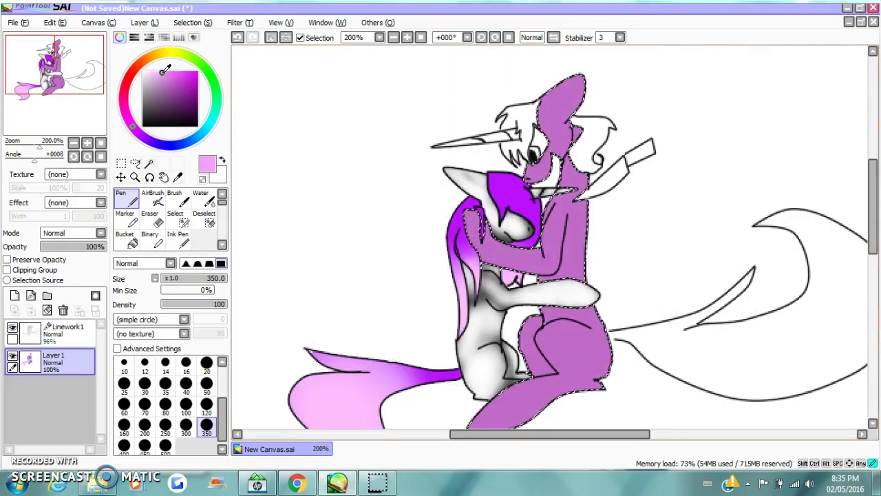
{"action": "left_click", "coordinate": [152, 197]}
Switch to the browser, cancel the autoplay, replay the ErrorVania video on YouTube and return to PaintTool SAI.
{"action": "left_click", "coordinate": [307, 486]}
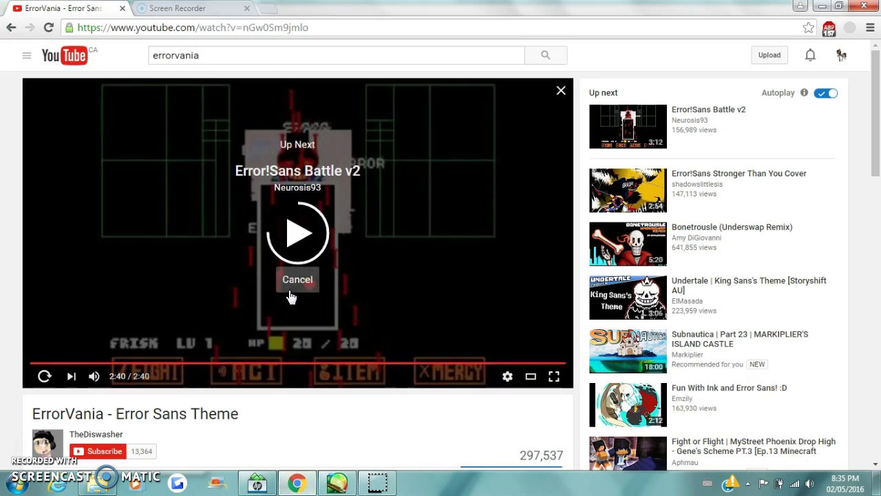
{"action": "left_click", "coordinate": [289, 290]}
{"action": "left_click", "coordinate": [45, 375]}
{"action": "left_click", "coordinate": [336, 483]}
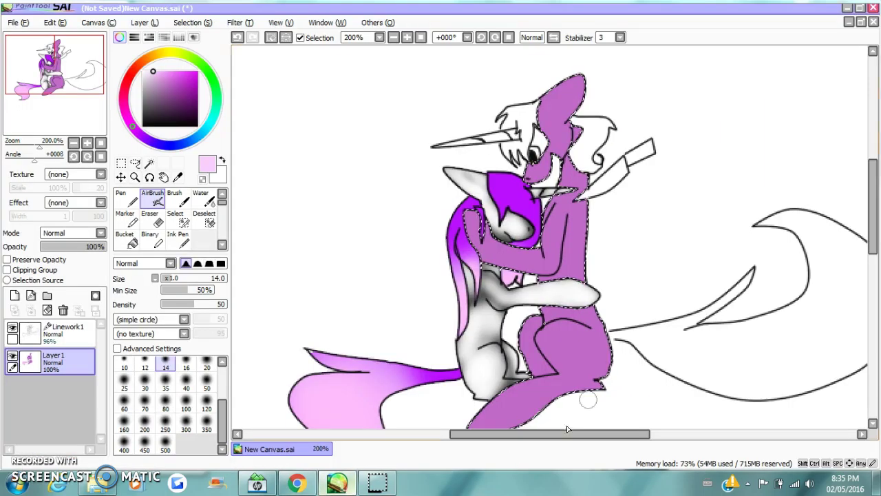
Airbrush light pink over the second pony's thigh at brush size 20 and over the hind foot at size 40.
{"action": "left_click", "coordinate": [207, 367]}
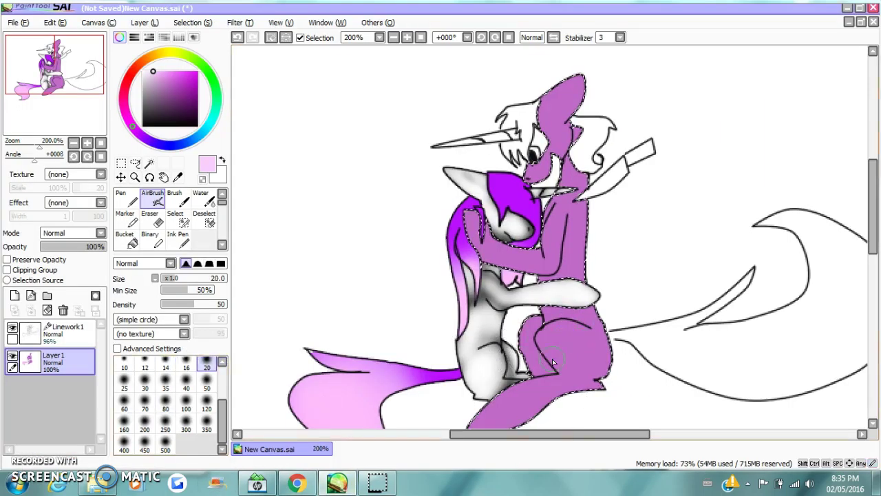
{"action": "mouse_move", "coordinate": [582, 357]}
{"action": "left_mouse_down"}
{"action": "mouse_move", "coordinate": [550, 325]}
{"action": "mouse_move", "coordinate": [590, 339]}
{"action": "left_mouse_up"}
{"action": "left_click_drag", "start_coordinate": [873, 208], "coordinate": [873, 229]}
{"action": "left_click", "coordinate": [185, 382]}
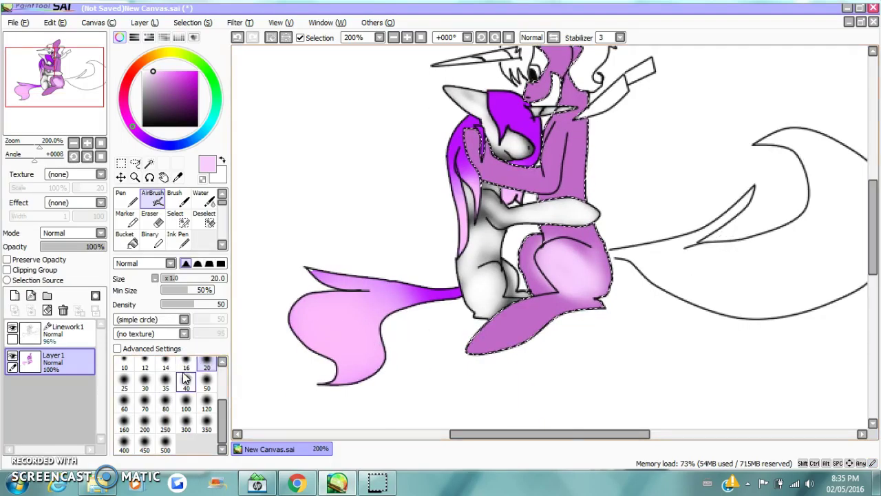
{"action": "mouse_move", "coordinate": [575, 329]}
{"action": "left_mouse_down"}
{"action": "mouse_move", "coordinate": [589, 293]}
{"action": "mouse_move", "coordinate": [499, 336]}
{"action": "left_mouse_up"}
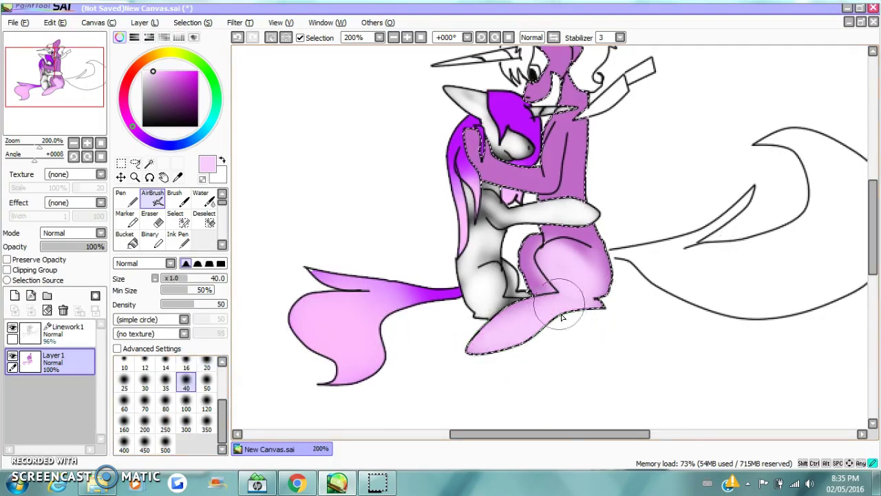
Airbrush light pink over the second pony's torso and foreleg at size 40, and over the head and ear at size 20.
{"action": "mouse_move", "coordinate": [536, 227]}
{"action": "left_mouse_down"}
{"action": "mouse_move", "coordinate": [481, 161]}
{"action": "mouse_move", "coordinate": [448, 142]}
{"action": "left_mouse_up"}
{"action": "mouse_move", "coordinate": [541, 256]}
{"action": "left_mouse_down"}
{"action": "mouse_move", "coordinate": [508, 248]}
{"action": "mouse_move", "coordinate": [540, 283]}
{"action": "mouse_move", "coordinate": [623, 197]}
{"action": "mouse_move", "coordinate": [570, 217]}
{"action": "mouse_move", "coordinate": [601, 180]}
{"action": "left_mouse_up"}
{"action": "left_click_drag", "start_coordinate": [877, 246], "coordinate": [878, 218]}
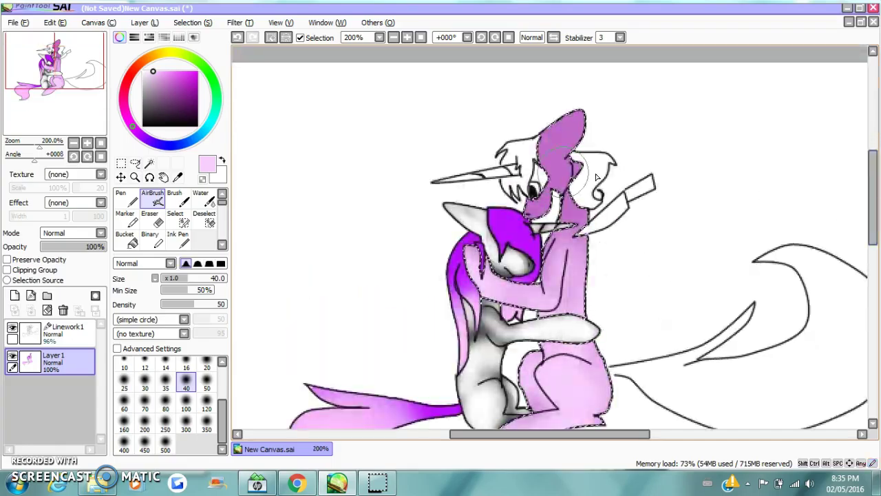
{"action": "left_click", "coordinate": [206, 365]}
{"action": "mouse_move", "coordinate": [551, 117]}
{"action": "left_mouse_down"}
{"action": "mouse_move", "coordinate": [585, 112]}
{"action": "mouse_move", "coordinate": [542, 129]}
{"action": "mouse_move", "coordinate": [550, 151]}
{"action": "mouse_move", "coordinate": [576, 121]}
{"action": "mouse_move", "coordinate": [571, 234]}
{"action": "left_mouse_up"}
Airbrush dark purple shadows at size 10 along the second pony's foreleg, waist and hind leg folds, and clear the selection.
{"action": "left_click", "coordinate": [176, 93]}
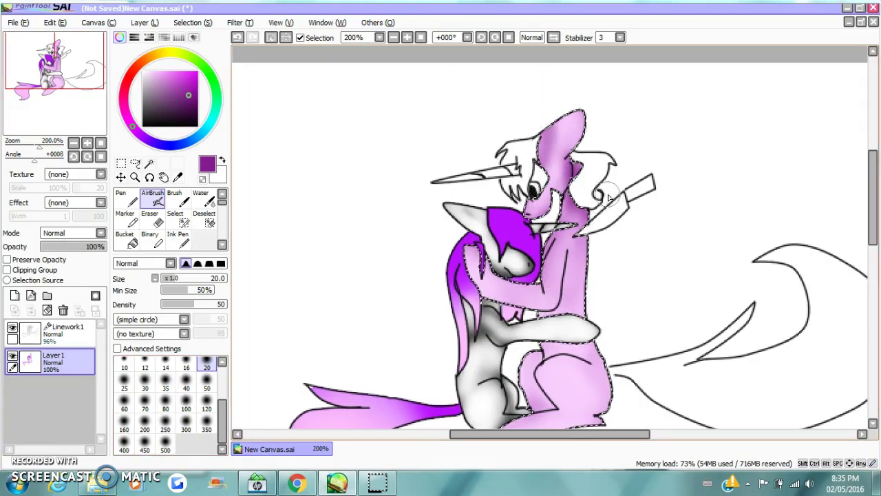
{"action": "left_click", "coordinate": [124, 365]}
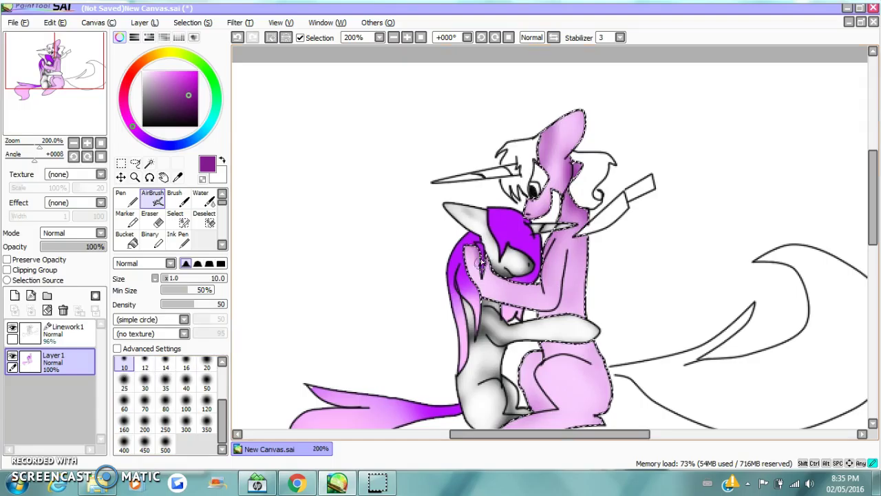
{"action": "scroll", "coordinate": [537, 207], "scroll_direction": "down", "scroll_amount": 3}
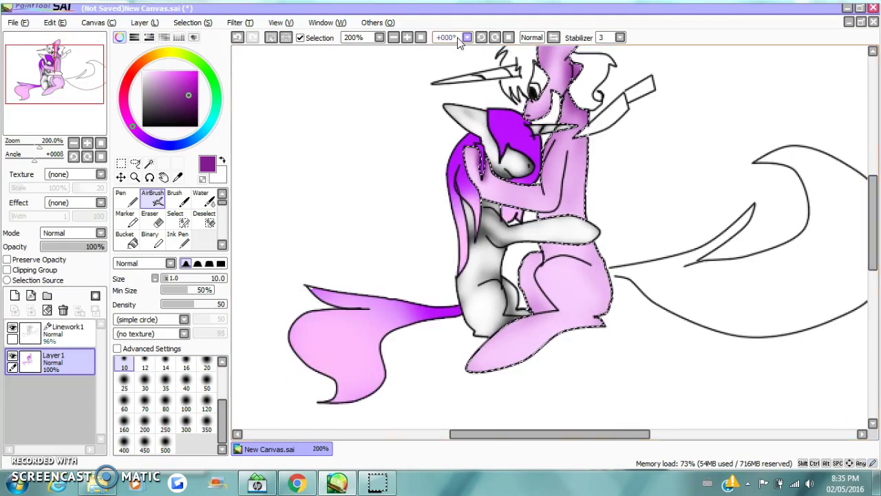
{"action": "left_click", "coordinate": [407, 37]}
{"action": "mouse_move", "coordinate": [513, 199]}
{"action": "left_mouse_down"}
{"action": "mouse_move", "coordinate": [547, 187]}
{"action": "mouse_move", "coordinate": [585, 93]}
{"action": "mouse_move", "coordinate": [523, 201]}
{"action": "left_mouse_up"}
{"action": "mouse_move", "coordinate": [640, 247]}
{"action": "left_mouse_down"}
{"action": "mouse_move", "coordinate": [527, 243]}
{"action": "mouse_move", "coordinate": [540, 281]}
{"action": "mouse_move", "coordinate": [524, 295]}
{"action": "mouse_move", "coordinate": [522, 323]}
{"action": "mouse_move", "coordinate": [554, 389]}
{"action": "mouse_move", "coordinate": [547, 391]}
{"action": "mouse_move", "coordinate": [558, 351]}
{"action": "mouse_move", "coordinate": [544, 340]}
{"action": "mouse_move", "coordinate": [538, 281]}
{"action": "mouse_move", "coordinate": [615, 274]}
{"action": "mouse_move", "coordinate": [683, 303]}
{"action": "left_mouse_up"}
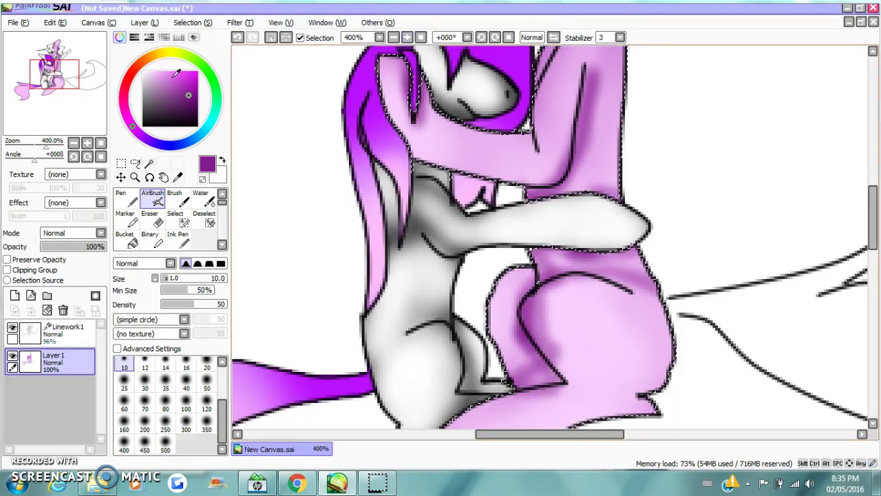
{"action": "left_click", "coordinate": [269, 39]}
Select the knife's blade behind the second pony's neck on Linework1 with the Magic Wand.
{"action": "left_click_drag", "start_coordinate": [871, 210], "coordinate": [767, 163]}
{"action": "left_click", "coordinate": [148, 163]}
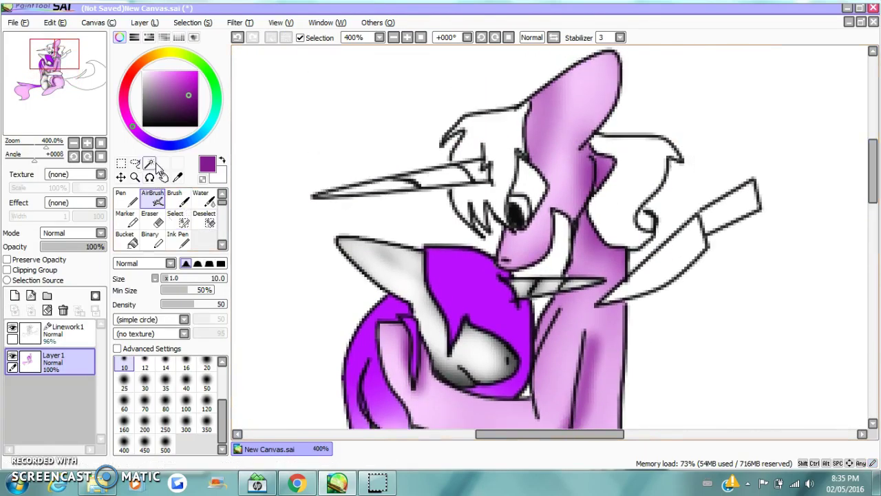
{"action": "left_click", "coordinate": [628, 292]}
{"action": "left_click", "coordinate": [180, 219]}
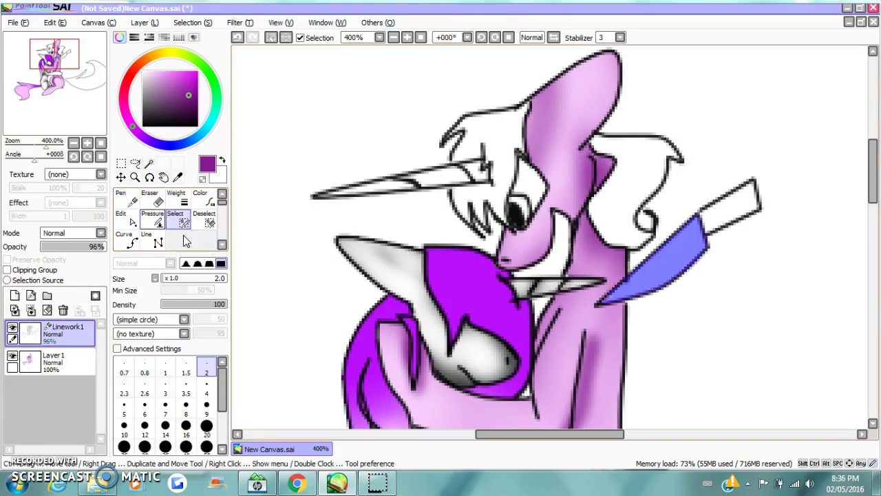
{"action": "left_click", "coordinate": [124, 217]}
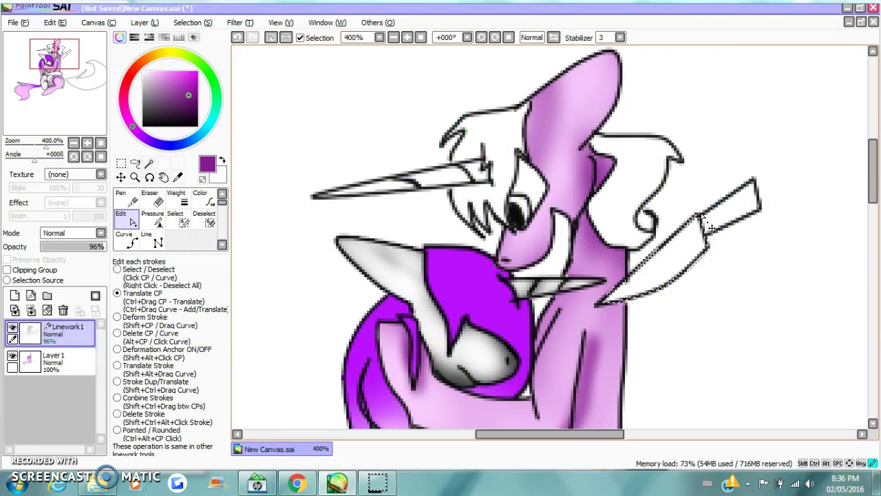
Fill the selected knife blade with medium grey on Layer1 using the Pen.
{"action": "left_click", "coordinate": [55, 365]}
{"action": "left_click", "coordinate": [157, 198]}
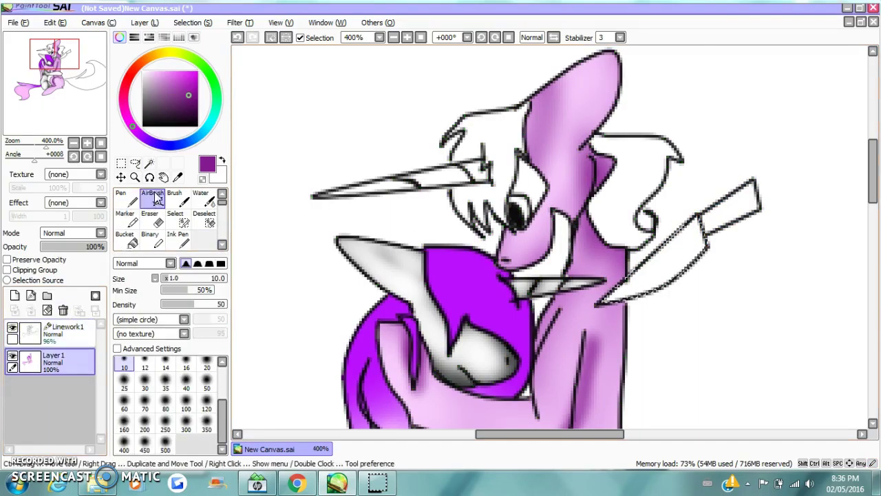
{"action": "left_click", "coordinate": [125, 198]}
{"action": "left_click_drag", "start_coordinate": [167, 94], "coordinate": [143, 93]}
{"action": "left_click", "coordinate": [657, 270]}
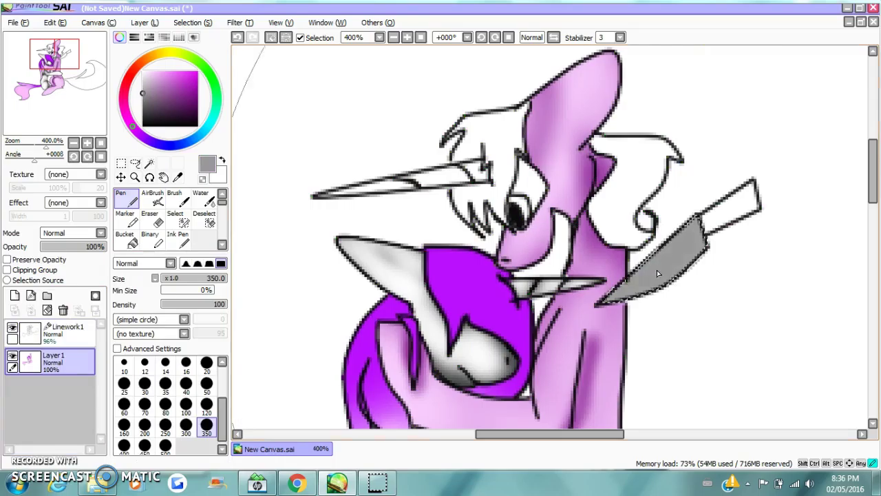
Try a light grey highlight along the blade's cutting edge with the Pen at size 10, and undo it.
{"action": "left_click", "coordinate": [143, 78]}
{"action": "left_click", "coordinate": [124, 365]}
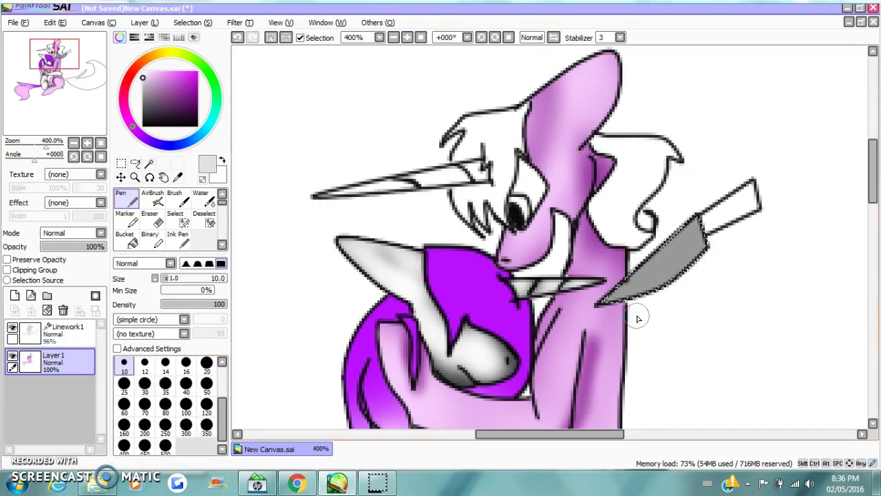
{"action": "left_click_drag", "start_coordinate": [598, 304], "coordinate": [686, 285]}
{"action": "mouse_move", "coordinate": [718, 240]}
{"action": "left_mouse_down"}
{"action": "mouse_move", "coordinate": [678, 280]}
{"action": "mouse_move", "coordinate": [631, 299]}
{"action": "mouse_move", "coordinate": [662, 285]}
{"action": "mouse_move", "coordinate": [719, 234]}
{"action": "left_mouse_up"}
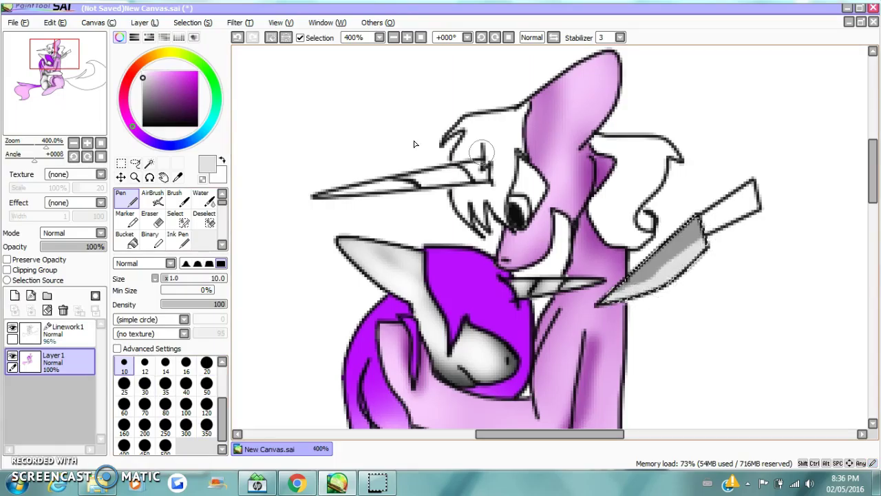
{"action": "left_click", "coordinate": [241, 37]}
Paint a light grey highlight along the blade's cutting edge with the Pen at size 6, undoing and redoing the stroke.
{"action": "left_click", "coordinate": [221, 361]}
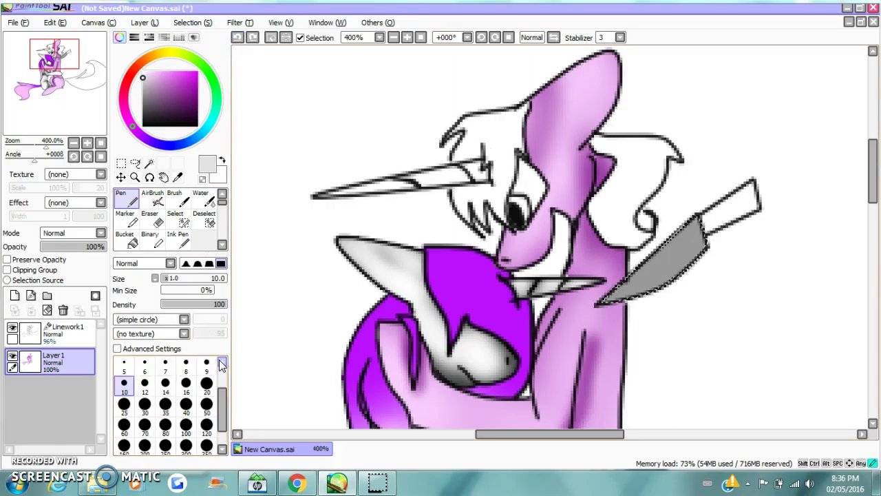
{"action": "left_click", "coordinate": [145, 365]}
{"action": "left_click_drag", "start_coordinate": [621, 303], "coordinate": [700, 237]}
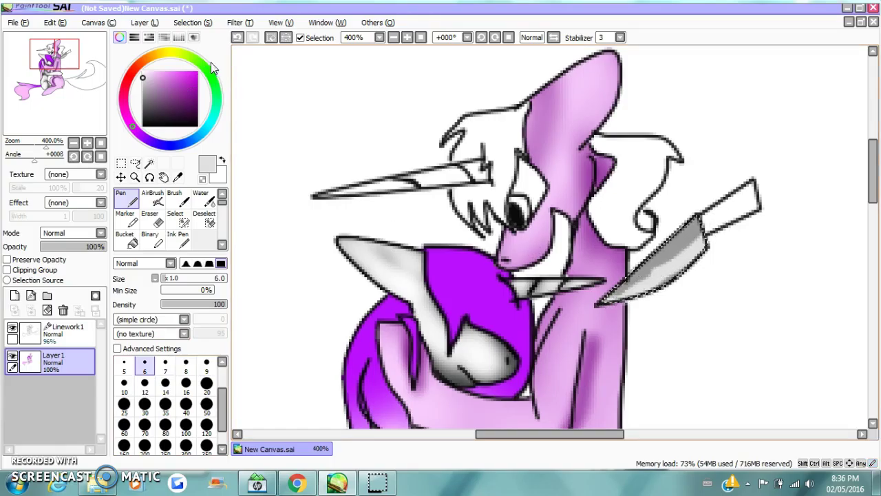
{"action": "left_click", "coordinate": [237, 37]}
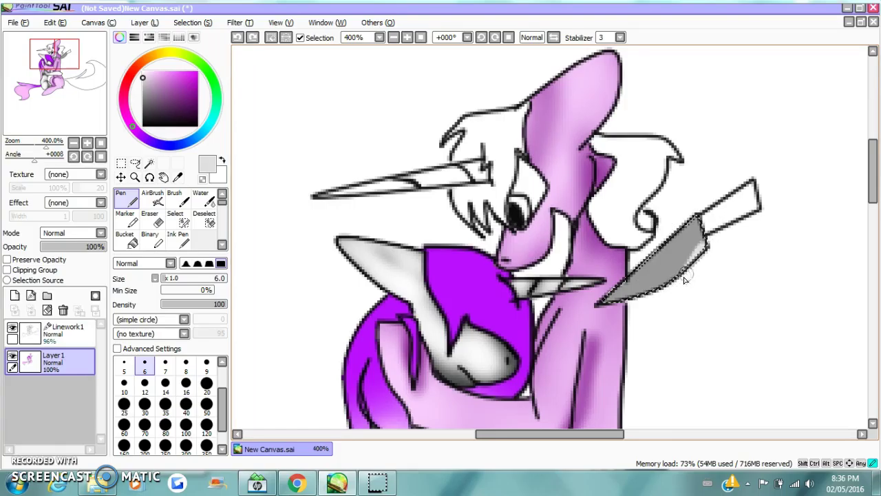
{"action": "left_click_drag", "start_coordinate": [612, 304], "coordinate": [653, 287]}
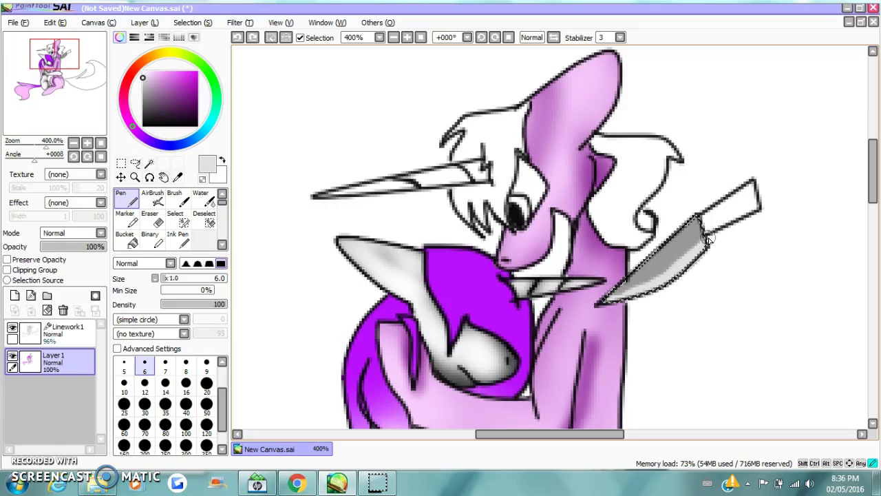
Add a new layer directly below Linework1 and paint dark grey shading along the blade's back edge with the Pen at size 6.
{"action": "left_click", "coordinate": [65, 331]}
{"action": "left_click", "coordinate": [15, 295]}
{"action": "left_click_drag", "start_coordinate": [42, 342], "coordinate": [43, 368]}
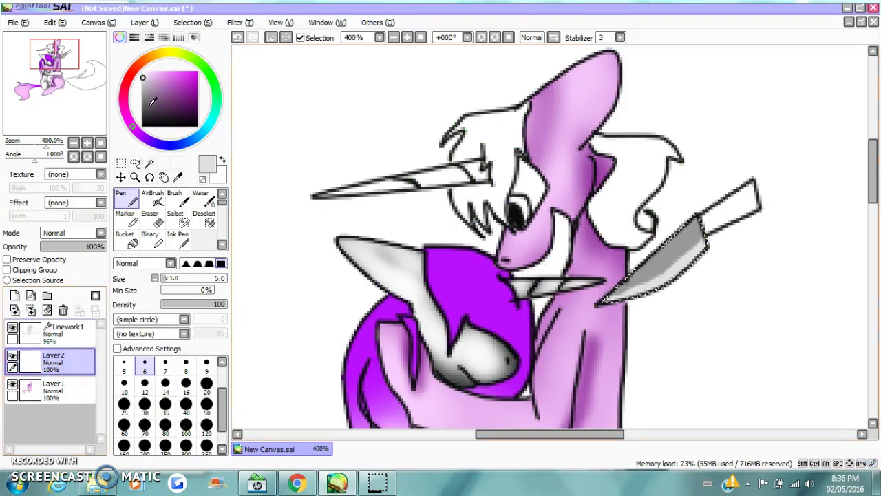
{"action": "left_click", "coordinate": [142, 107]}
{"action": "left_click_drag", "start_coordinate": [693, 218], "coordinate": [646, 262]}
{"action": "mouse_move", "coordinate": [688, 234]}
{"action": "left_mouse_down"}
{"action": "mouse_move", "coordinate": [629, 274]}
{"action": "mouse_move", "coordinate": [720, 217]}
{"action": "left_mouse_up"}
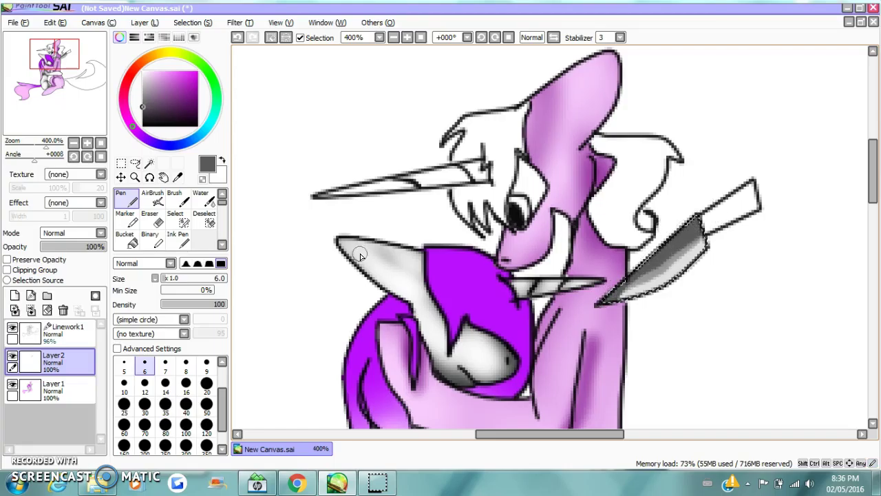
Blend the blade's dark grey shading with the Blur tool at size 9, and merge Layer2 down into Layer1.
{"action": "left_click", "coordinate": [220, 245]}
{"action": "left_click", "coordinate": [209, 241]}
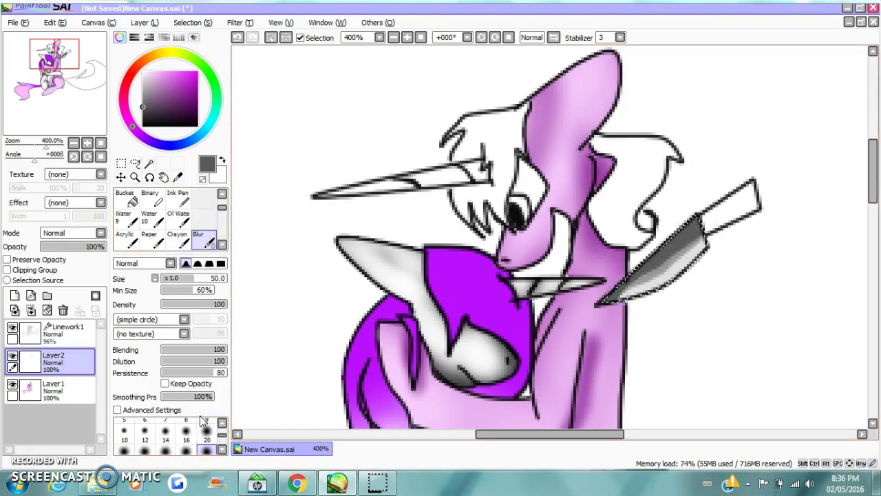
{"action": "left_click_drag", "start_coordinate": [696, 240], "coordinate": [680, 265]}
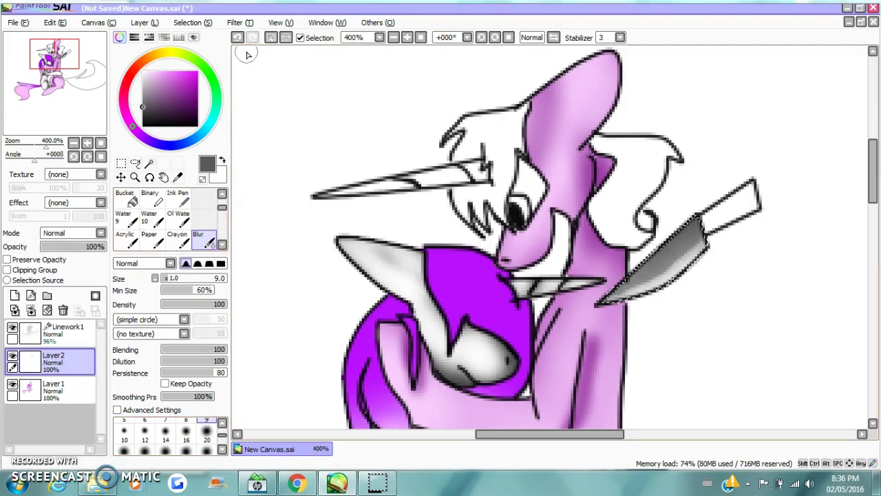
{"action": "left_click", "coordinate": [29, 310]}
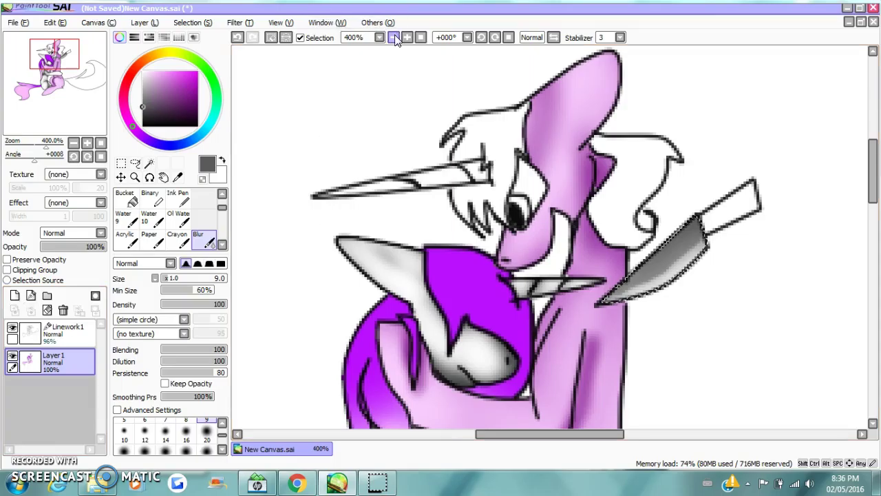
{"action": "left_click", "coordinate": [393, 37]}
{"action": "left_click", "coordinate": [407, 37]}
{"action": "left_click", "coordinate": [407, 37]}
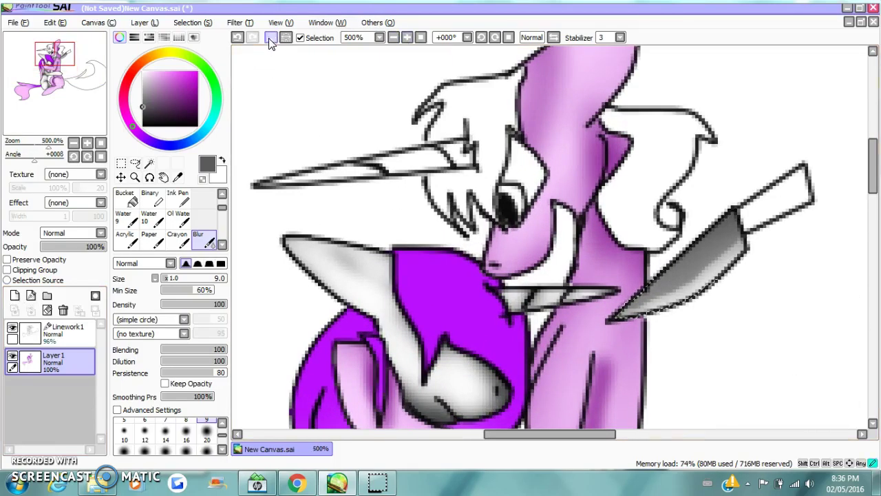
Deepen the shading along the back edge of the knife blade in darker grey with the AirBrush at size 4.
{"action": "left_click_drag", "start_coordinate": [596, 436], "coordinate": [649, 436]}
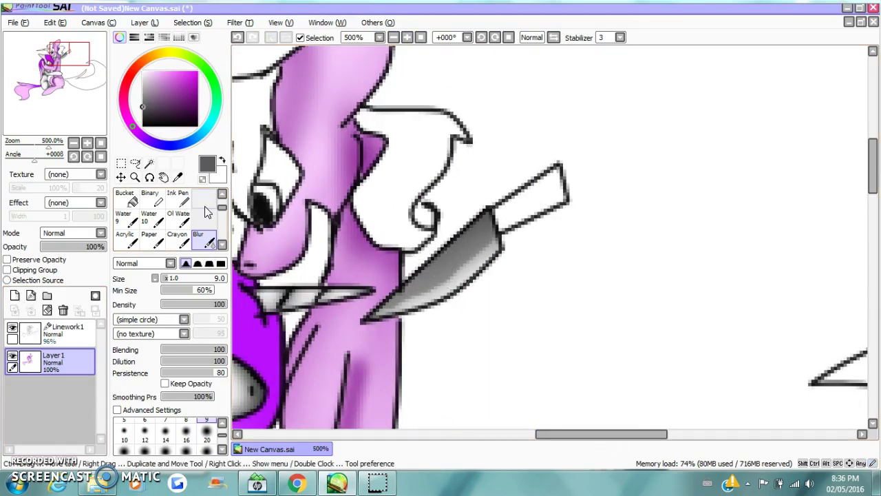
{"action": "left_click_drag", "start_coordinate": [223, 206], "coordinate": [224, 195]}
{"action": "left_click", "coordinate": [121, 199]}
{"action": "left_click", "coordinate": [153, 200]}
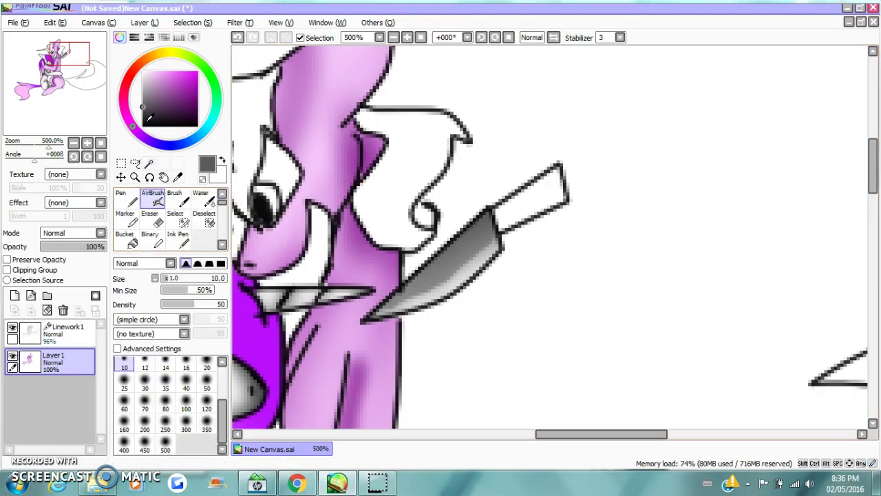
{"action": "scroll", "coordinate": [219, 360], "scroll_direction": "up", "scroll_amount": 1}
{"action": "left_click", "coordinate": [207, 365]}
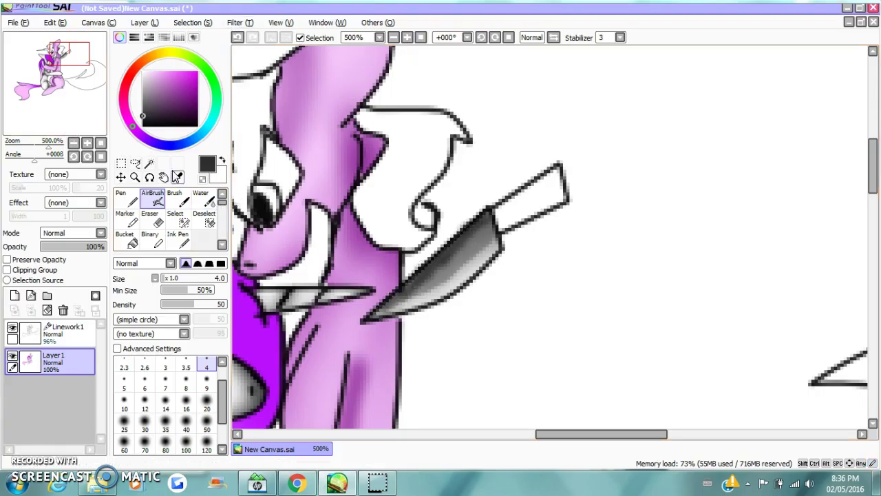
Select the knife handle on Linework1, paint it solid black on Layer1 with the Pen at size 6, and clear the selection.
{"action": "left_click", "coordinate": [149, 163]}
{"action": "left_click", "coordinate": [66, 330]}
{"action": "left_click", "coordinate": [530, 200]}
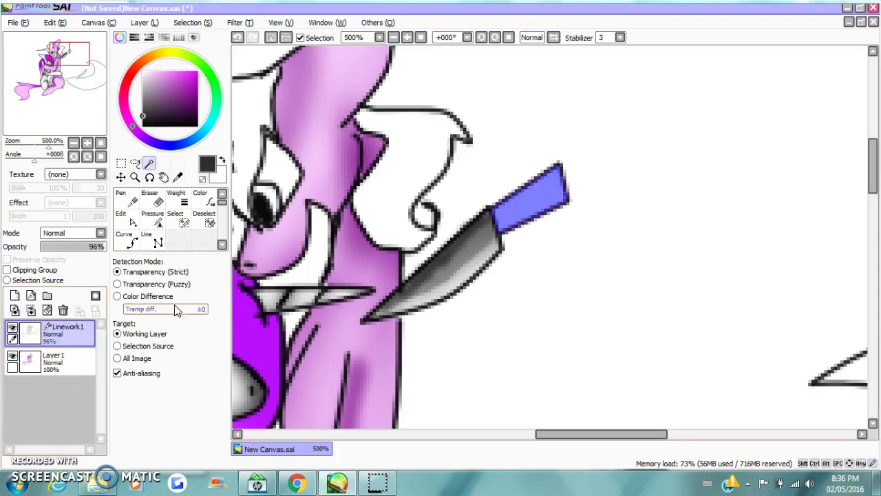
{"action": "left_click", "coordinate": [69, 359]}
{"action": "left_click", "coordinate": [126, 200]}
{"action": "mouse_move", "coordinate": [498, 183]}
{"action": "left_mouse_down"}
{"action": "mouse_move", "coordinate": [554, 266]}
{"action": "mouse_move", "coordinate": [547, 273]}
{"action": "mouse_move", "coordinate": [482, 118]}
{"action": "mouse_move", "coordinate": [518, 209]}
{"action": "mouse_move", "coordinate": [521, 168]}
{"action": "mouse_move", "coordinate": [532, 157]}
{"action": "mouse_move", "coordinate": [529, 112]}
{"action": "mouse_move", "coordinate": [569, 203]}
{"action": "left_mouse_up"}
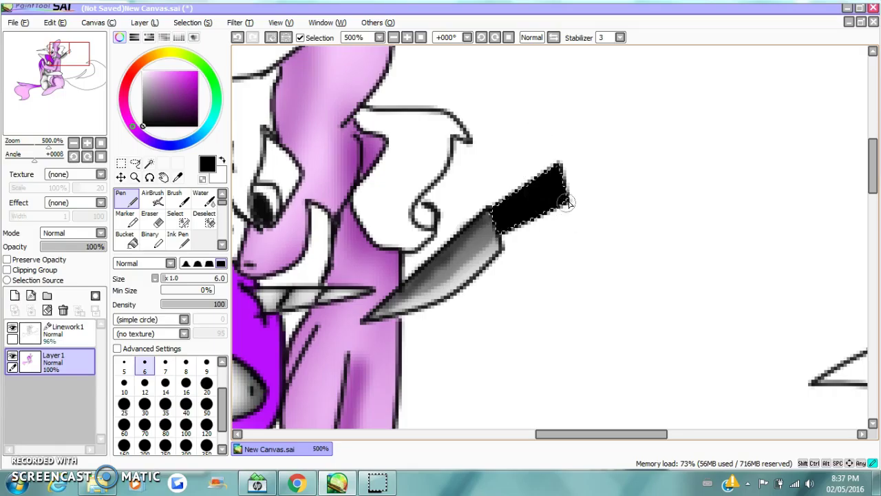
{"action": "left_click", "coordinate": [271, 38]}
Select all sections of the pink pony's horn on Linework1, extending the selection to the tip with the Select brush.
{"action": "left_click", "coordinate": [393, 38]}
{"action": "left_click", "coordinate": [393, 37]}
{"action": "left_click", "coordinate": [393, 38]}
{"action": "left_click", "coordinate": [393, 37]}
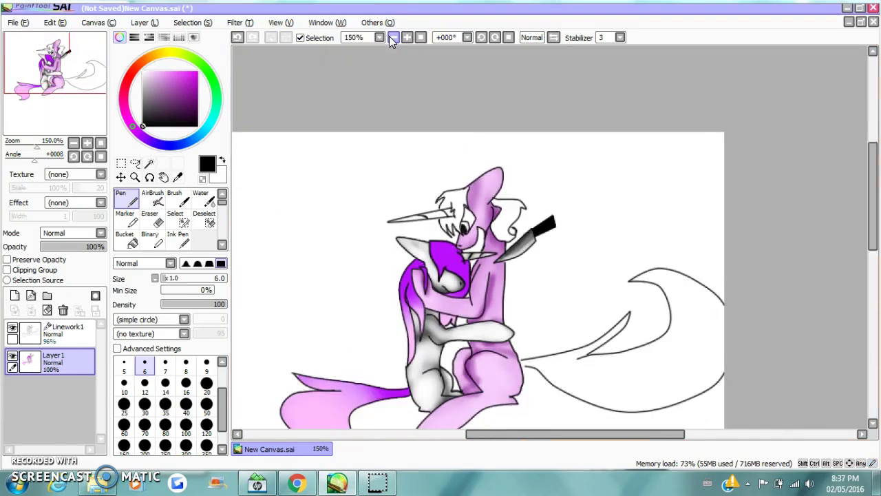
{"action": "scroll", "coordinate": [878, 208], "scroll_direction": "down", "scroll_amount": 1}
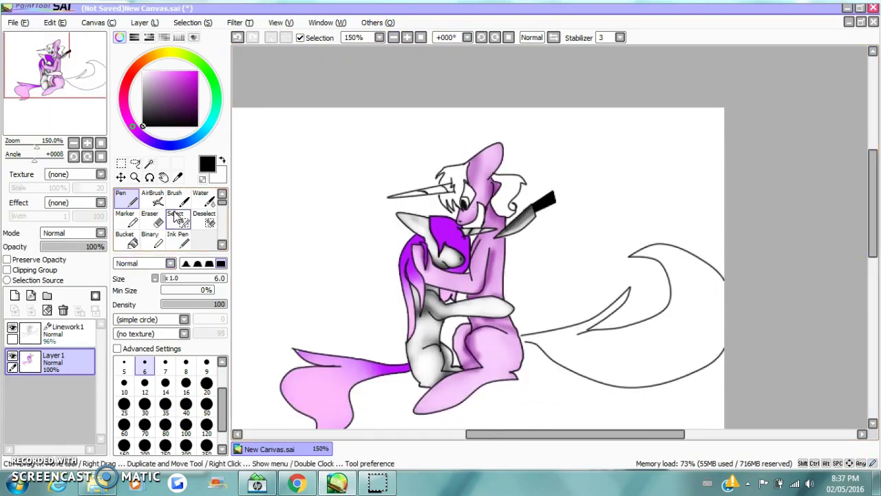
{"action": "left_click", "coordinate": [62, 334]}
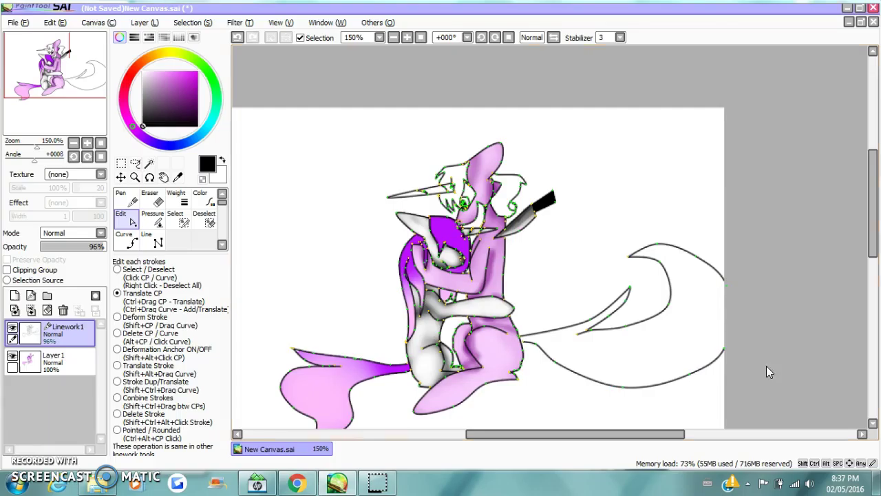
{"action": "scroll", "coordinate": [878, 171], "scroll_direction": "down", "scroll_amount": 2}
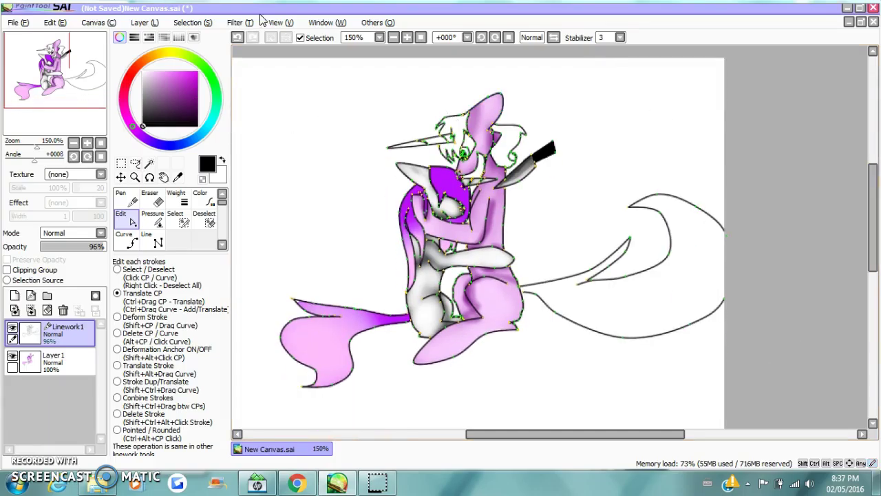
{"action": "left_click", "coordinate": [149, 163]}
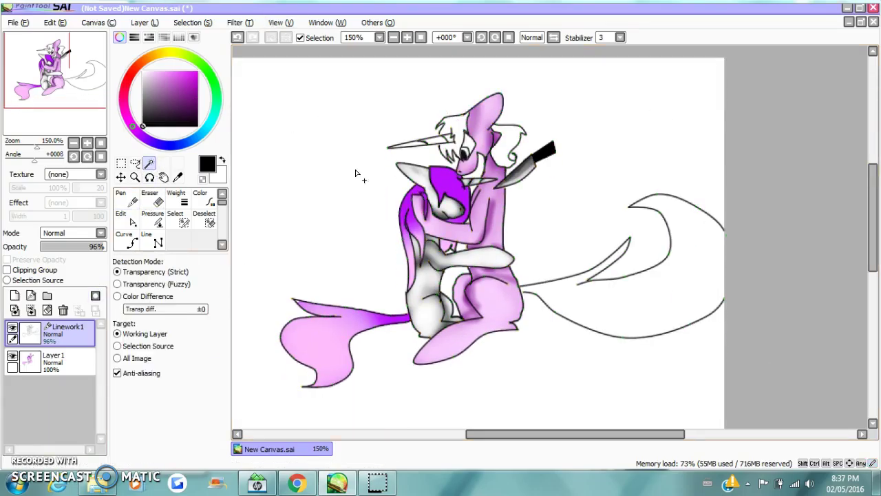
{"action": "left_click", "coordinate": [445, 140]}
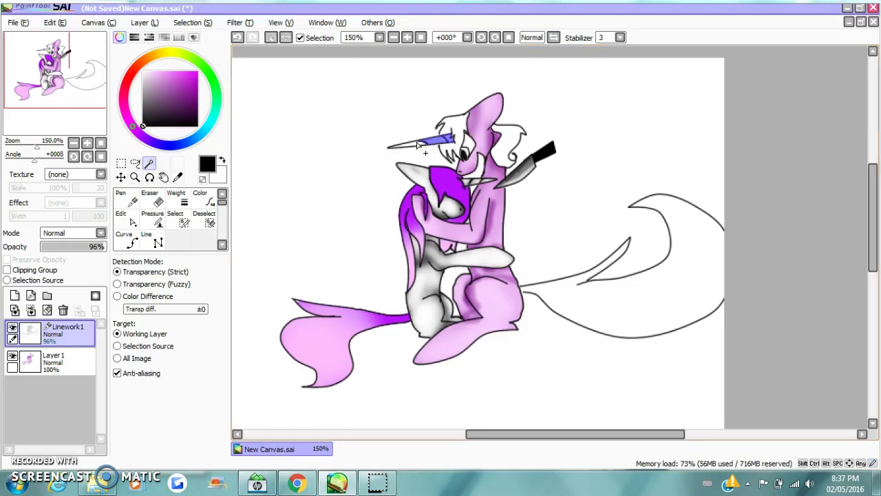
{"action": "left_click", "coordinate": [182, 217]}
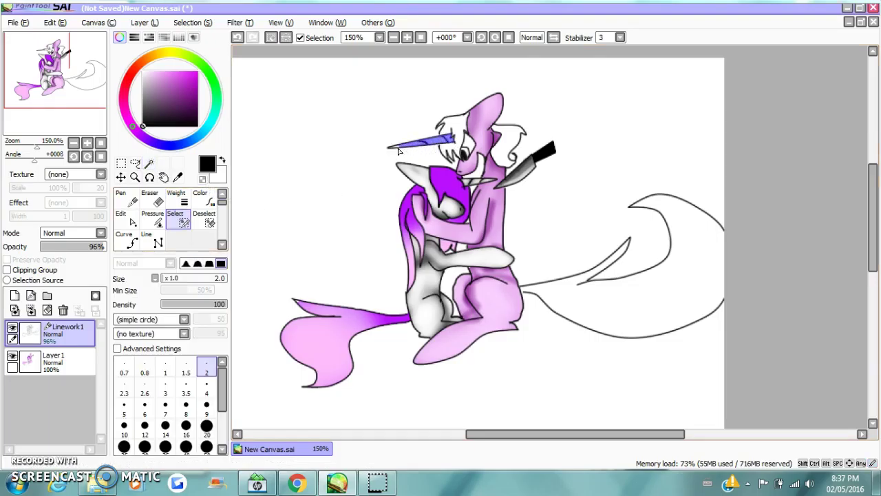
Paint the selected horn dark purple on Layer1 with the Pen, raising the brush size from 6 to 9.
{"action": "left_click", "coordinate": [53, 358]}
{"action": "key", "text": "n"}
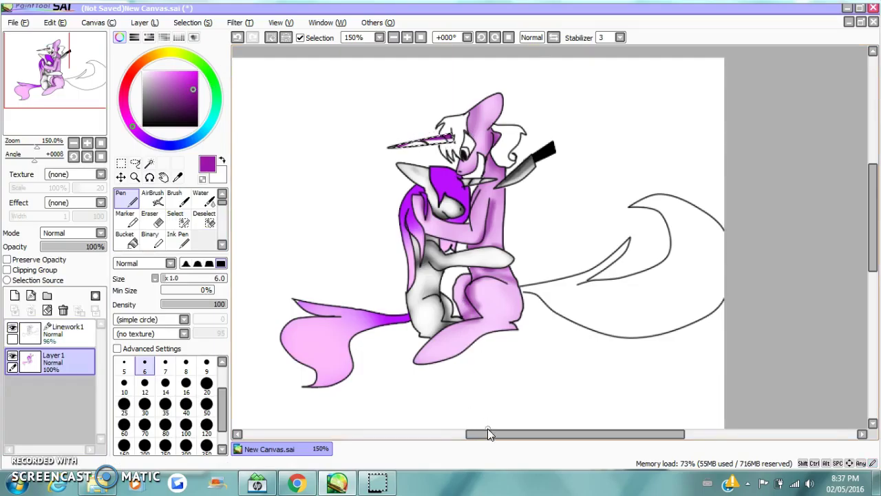
{"action": "left_click_drag", "start_coordinate": [488, 432], "coordinate": [461, 432]}
{"action": "left_click", "coordinate": [408, 37]}
{"action": "left_click", "coordinate": [408, 37]}
{"action": "left_click", "coordinate": [207, 365]}
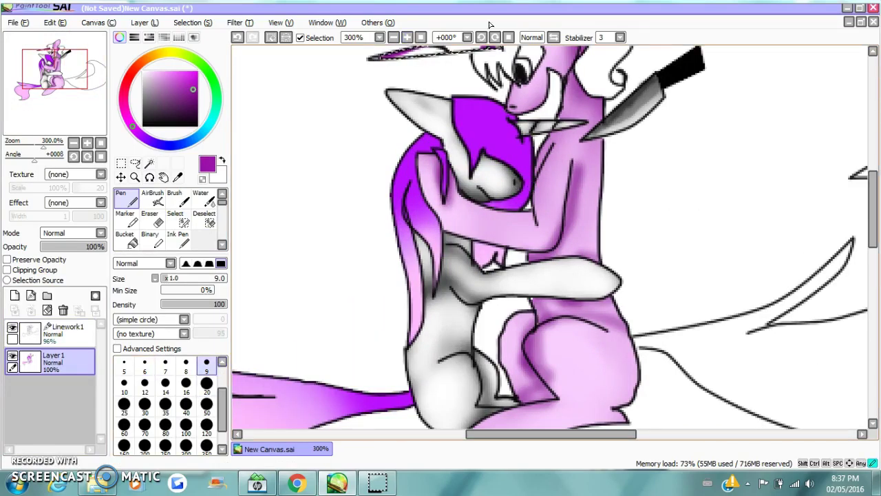
{"action": "scroll", "coordinate": [832, 223], "scroll_direction": "up", "scroll_amount": 2}
Add light pink highlights between the horn's dark bands with the AirBrush at size 3.
{"action": "left_click", "coordinate": [178, 89]}
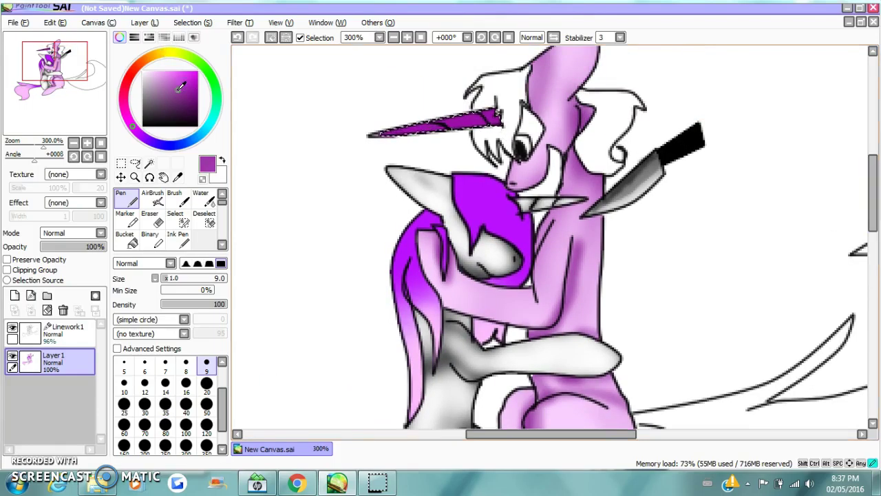
{"action": "left_click", "coordinate": [152, 199]}
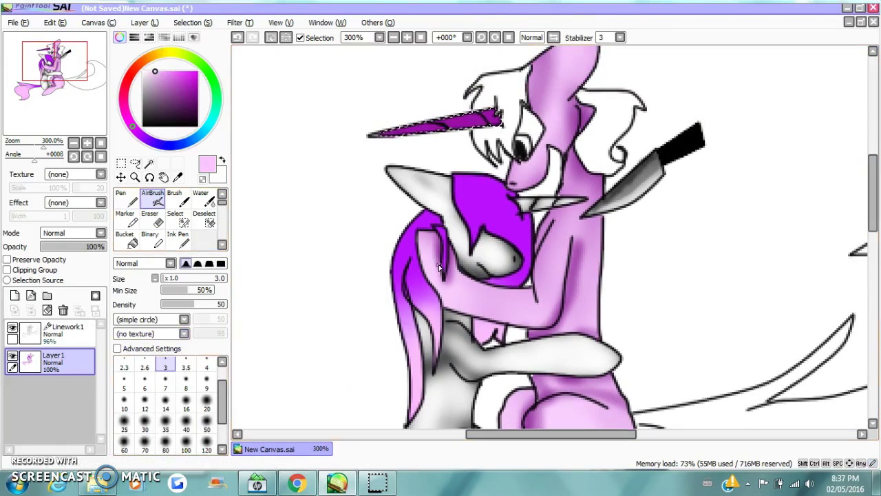
{"action": "mouse_move", "coordinate": [418, 130]}
{"action": "left_mouse_down"}
{"action": "mouse_move", "coordinate": [473, 138]}
{"action": "mouse_move", "coordinate": [450, 120]}
{"action": "mouse_move", "coordinate": [481, 117]}
{"action": "left_mouse_up"}
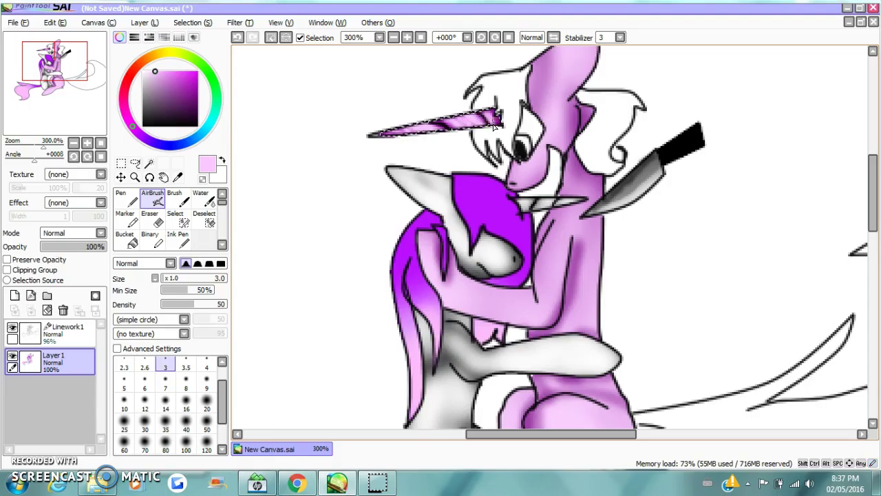
Select the white of the pink pony's eye on Linework1 and fill it black on Layer1 with the Pen at size 120.
{"action": "left_click", "coordinate": [394, 38]}
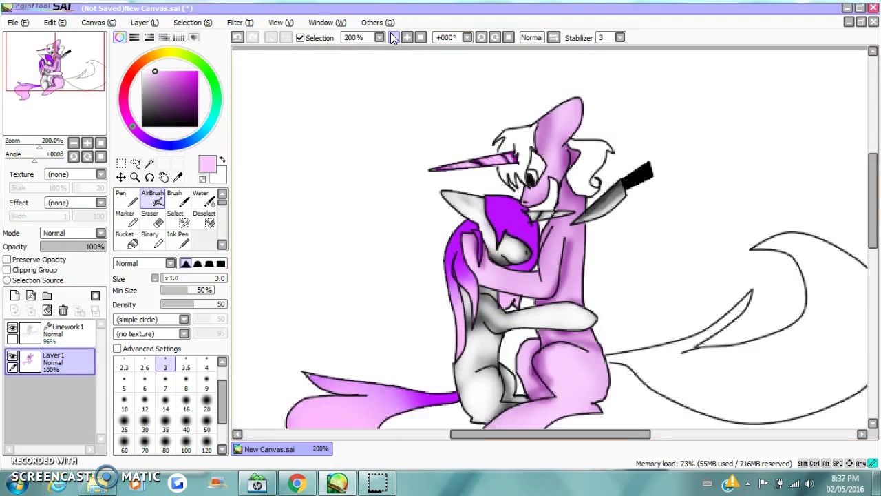
{"action": "left_click", "coordinate": [394, 37]}
{"action": "left_click", "coordinate": [149, 164]}
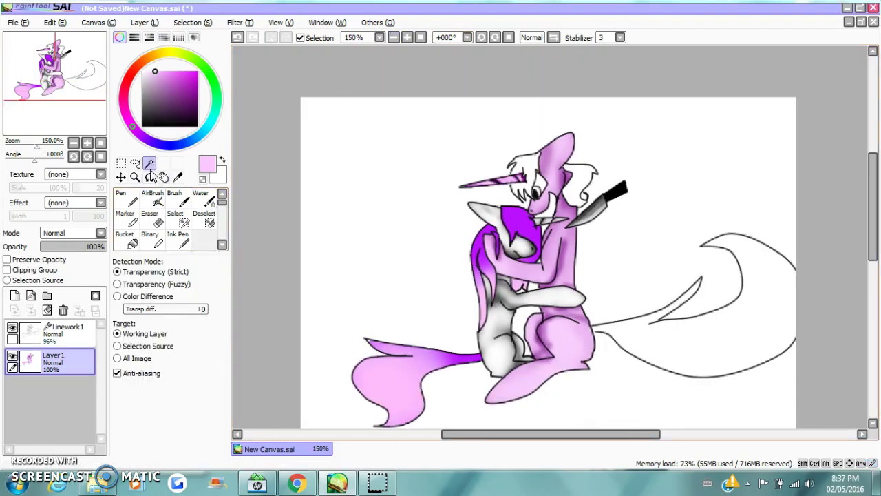
{"action": "left_click", "coordinate": [68, 331]}
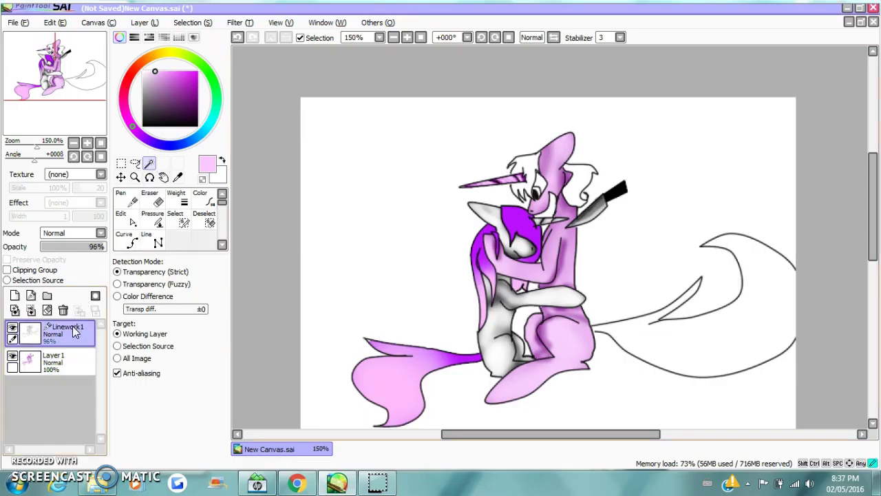
{"action": "left_click", "coordinate": [66, 361]}
{"action": "left_click", "coordinate": [126, 201]}
{"action": "left_click_drag", "start_coordinate": [153, 96], "coordinate": [143, 126]}
{"action": "left_click", "coordinate": [207, 424]}
Airbrush white over the black eye area at size 20, leaving soft grey shading at its edge, and clear the selection.
{"action": "key", "text": "x"}
{"action": "left_click", "coordinate": [153, 201]}
{"action": "left_click", "coordinate": [405, 38]}
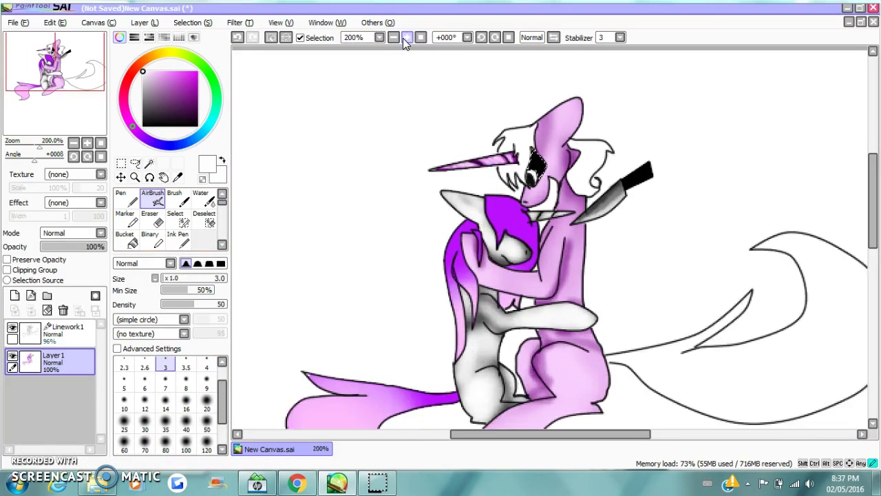
{"action": "left_click", "coordinate": [406, 37]}
{"action": "left_click", "coordinate": [207, 405]}
{"action": "mouse_move", "coordinate": [514, 113]}
{"action": "left_mouse_down"}
{"action": "mouse_move", "coordinate": [511, 125]}
{"action": "mouse_move", "coordinate": [535, 156]}
{"action": "mouse_move", "coordinate": [511, 123]}
{"action": "mouse_move", "coordinate": [538, 150]}
{"action": "left_mouse_up"}
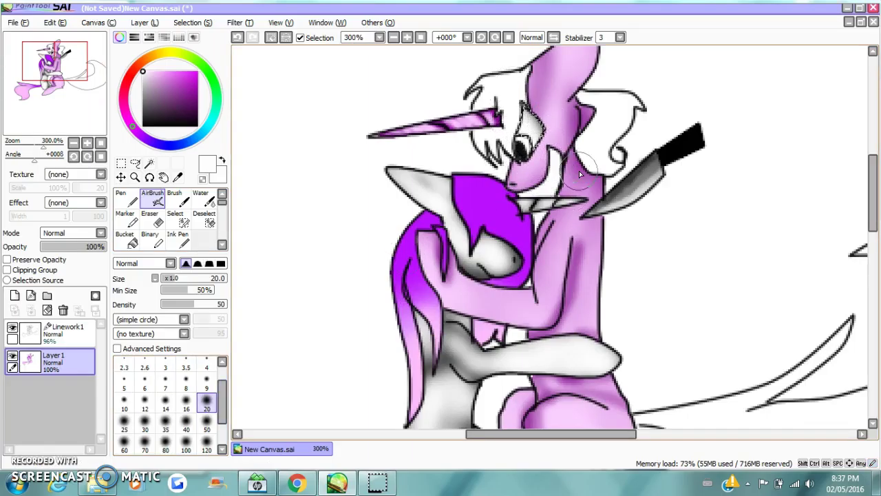
{"action": "key", "text": "ctrl+z"}
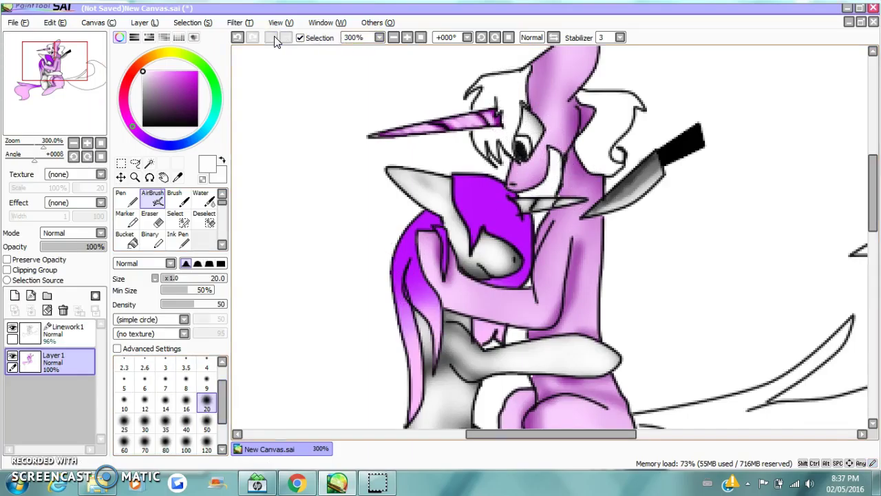
Select the pony's iris on Linework1, paint it orange on Layer1 with the Pen at size 120, and clear the selection.
{"action": "left_click", "coordinate": [149, 164]}
{"action": "left_click", "coordinate": [65, 331]}
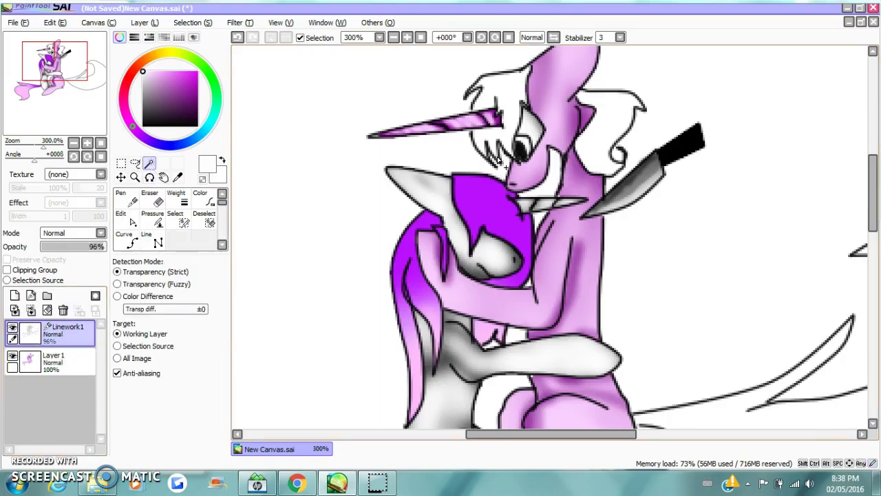
{"action": "left_click", "coordinate": [53, 362]}
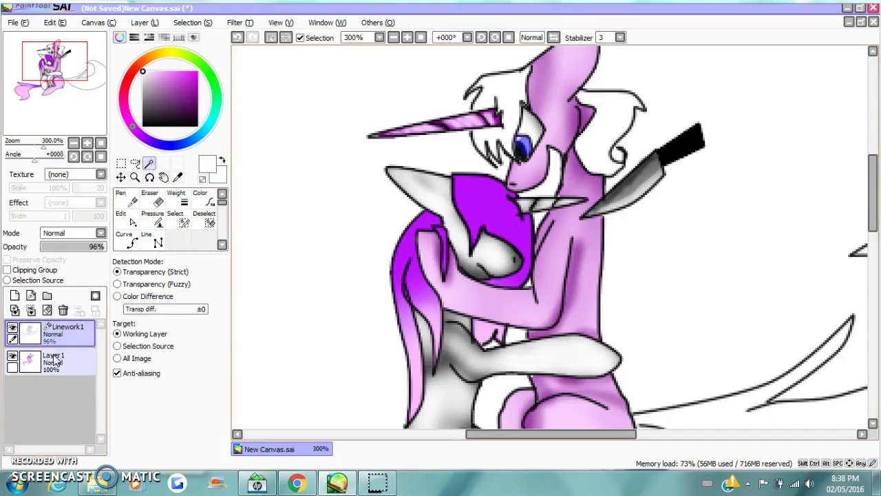
{"action": "left_click", "coordinate": [127, 198]}
{"action": "left_click", "coordinate": [198, 83]}
{"action": "left_click", "coordinate": [485, 141]}
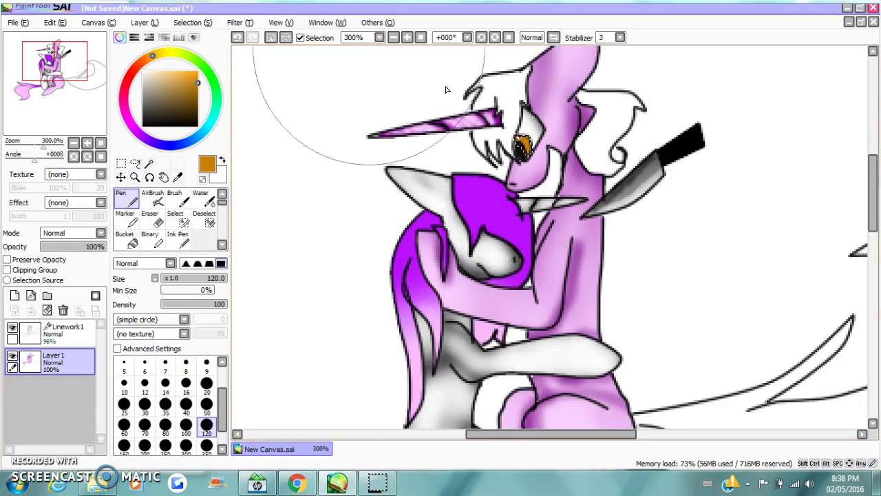
{"action": "left_click", "coordinate": [271, 38]}
Select both parts of the pink pony's mane and its large tail on Linework1, touching up the area with the Select brush.
{"action": "left_click", "coordinate": [148, 164]}
{"action": "left_click", "coordinate": [66, 330]}
{"action": "left_click", "coordinate": [513, 90]}
{"action": "left_click", "coordinate": [604, 100]}
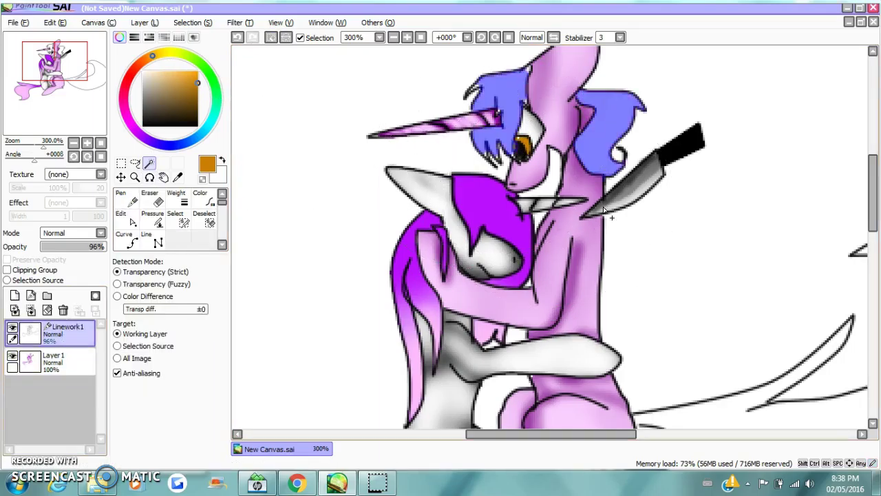
{"action": "left_click", "coordinate": [711, 391]}
{"action": "left_click", "coordinate": [176, 220]}
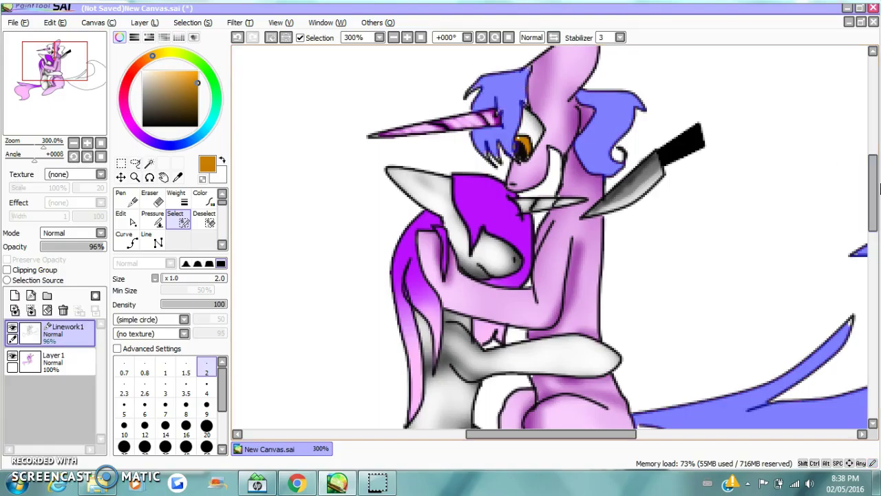
Fill the selected mane and tail with dark brown on Layer1 using the Pen at size 500, and clear the selection.
{"action": "left_click_drag", "start_coordinate": [873, 186], "coordinate": [869, 212]}
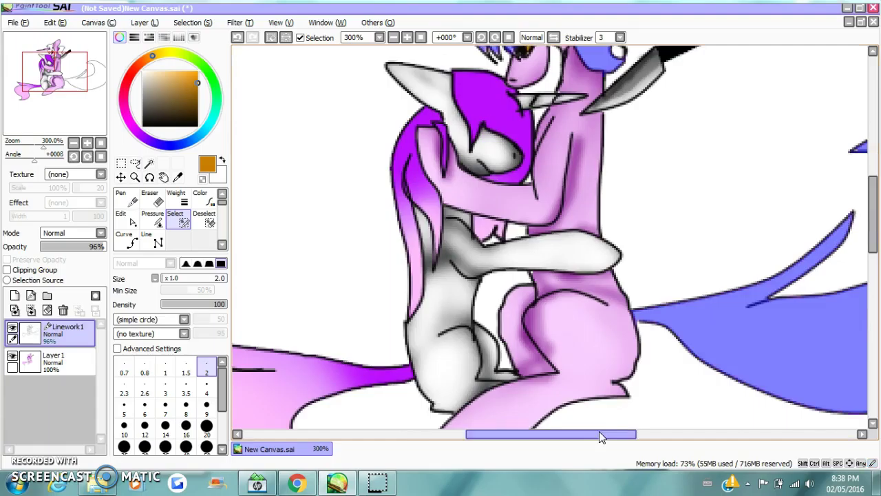
{"action": "left_click_drag", "start_coordinate": [615, 433], "coordinate": [659, 434]}
{"action": "left_click", "coordinate": [54, 359]}
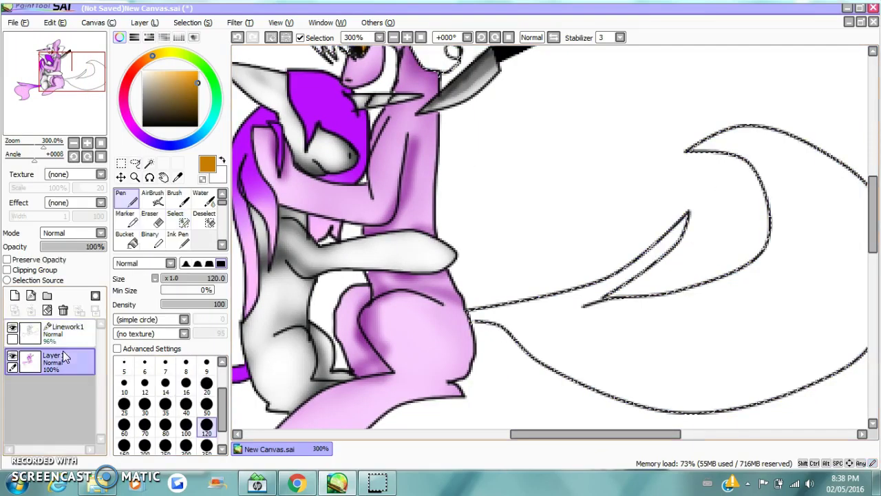
{"action": "left_click", "coordinate": [200, 87]}
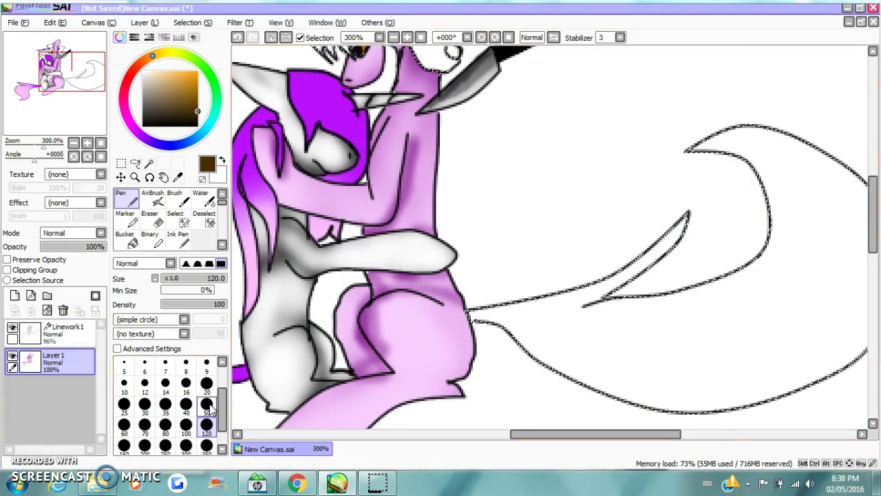
{"action": "scroll", "coordinate": [206, 413], "scroll_direction": "down", "scroll_amount": 2}
{"action": "left_click", "coordinate": [165, 444]}
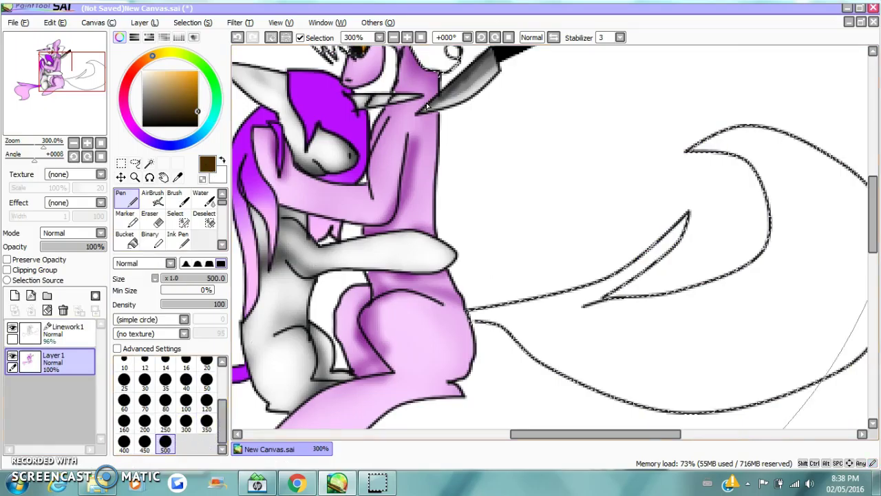
{"action": "left_click", "coordinate": [394, 38]}
{"action": "left_click", "coordinate": [394, 37]}
{"action": "left_click", "coordinate": [474, 122]}
{"action": "mouse_move", "coordinate": [473, 121]}
{"action": "left_mouse_down"}
{"action": "mouse_move", "coordinate": [490, 120]}
{"action": "mouse_move", "coordinate": [447, 99]}
{"action": "mouse_move", "coordinate": [584, 222]}
{"action": "mouse_move", "coordinate": [548, 177]}
{"action": "left_mouse_up"}
{"action": "left_click", "coordinate": [272, 37]}
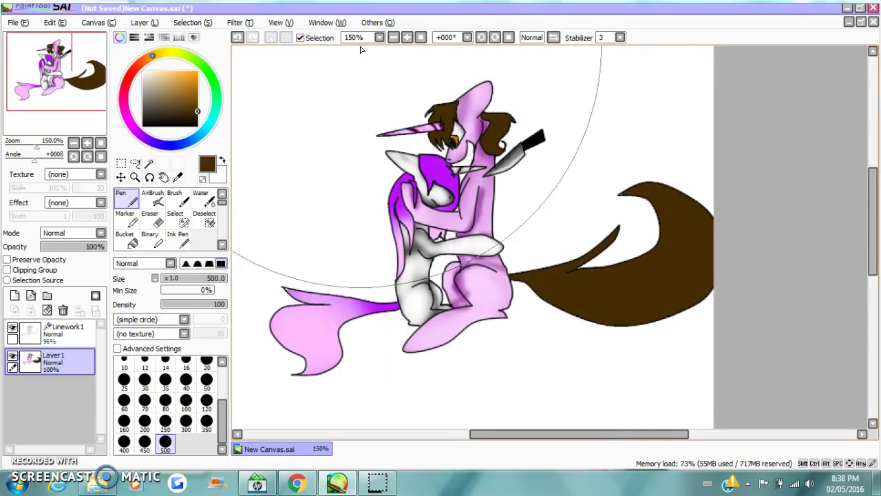
Undo the last change to the drawing.
{"action": "left_click_drag", "start_coordinate": [521, 434], "coordinate": [499, 441]}
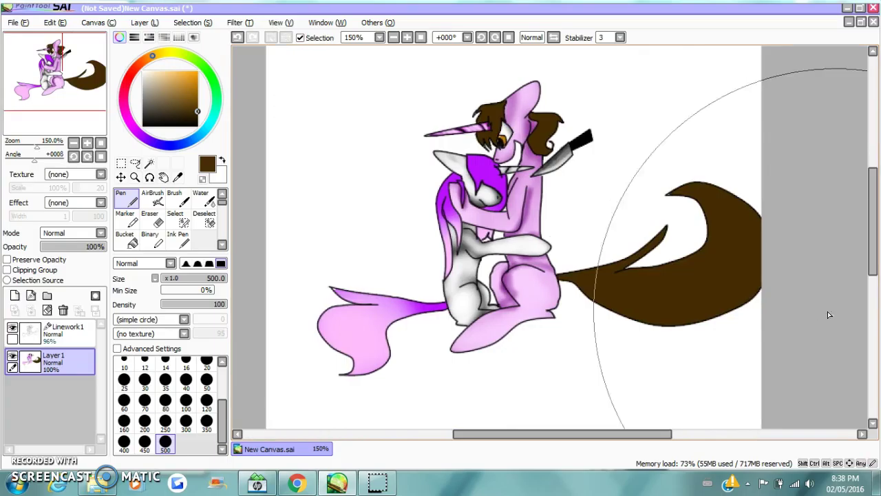
{"action": "mouse_move", "coordinate": [874, 275]}
{"action": "left_mouse_down"}
{"action": "mouse_move", "coordinate": [879, 234]}
{"action": "mouse_move", "coordinate": [875, 252]}
{"action": "left_mouse_up"}
{"action": "left_click", "coordinate": [237, 37]}
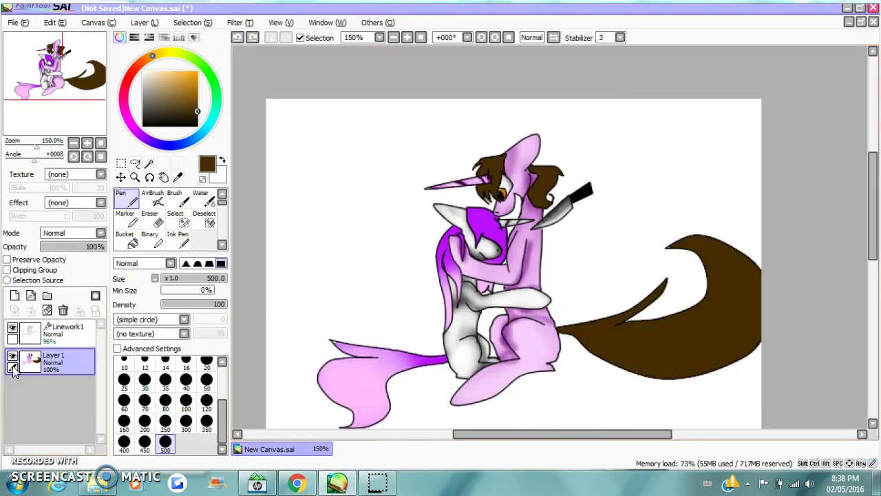
Add a new layer beneath Layer1 and fill it with magenta using the Pen at size 500.
{"action": "left_click", "coordinate": [14, 294]}
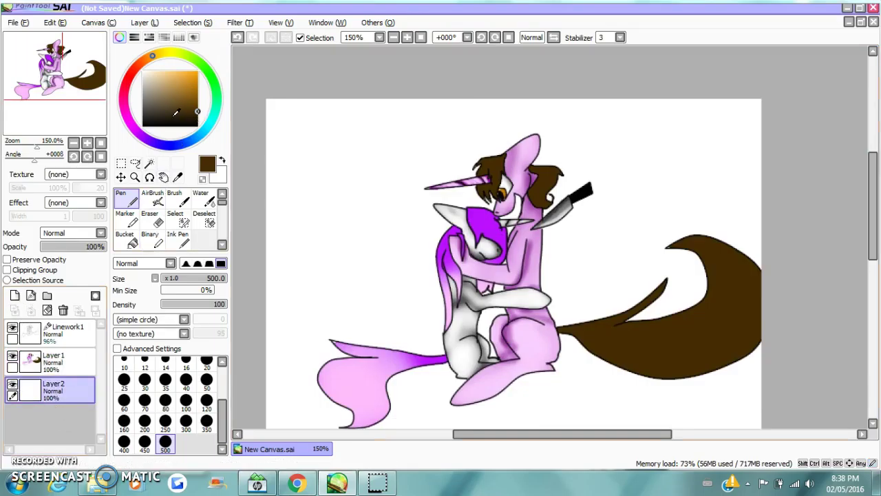
{"action": "left_click", "coordinate": [128, 119]}
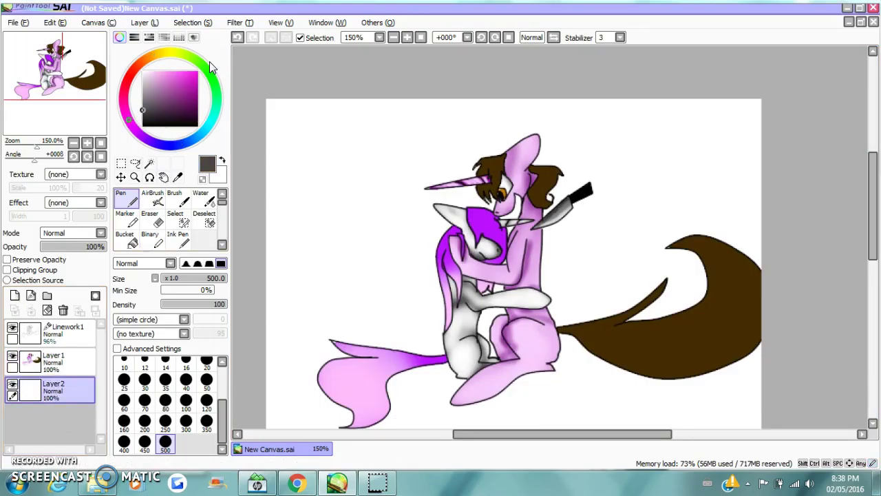
{"action": "mouse_move", "coordinate": [271, 327]}
{"action": "left_mouse_down"}
{"action": "mouse_move", "coordinate": [282, 336]}
{"action": "mouse_move", "coordinate": [588, 209]}
{"action": "mouse_move", "coordinate": [804, 212]}
{"action": "left_mouse_up"}
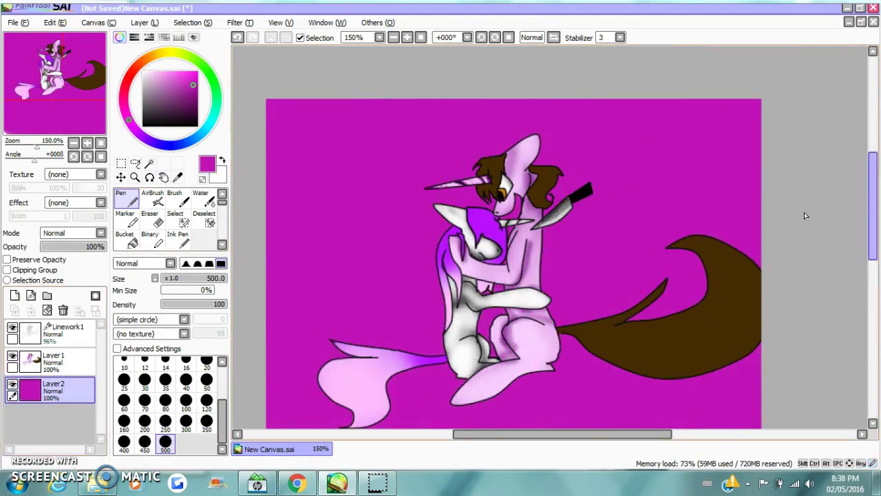
{"action": "left_click_drag", "start_coordinate": [871, 218], "coordinate": [872, 234]}
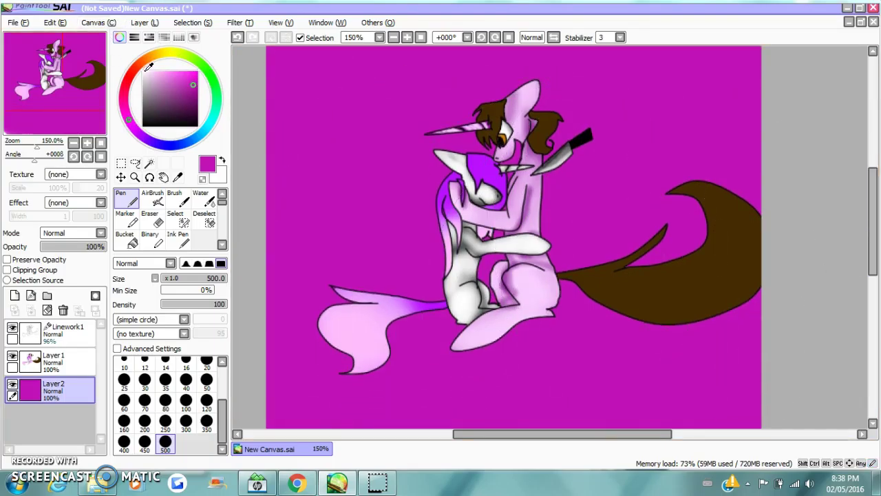
{"action": "scroll", "coordinate": [186, 399], "scroll_direction": "up", "scroll_amount": 5}
{"action": "left_click", "coordinate": [206, 368]}
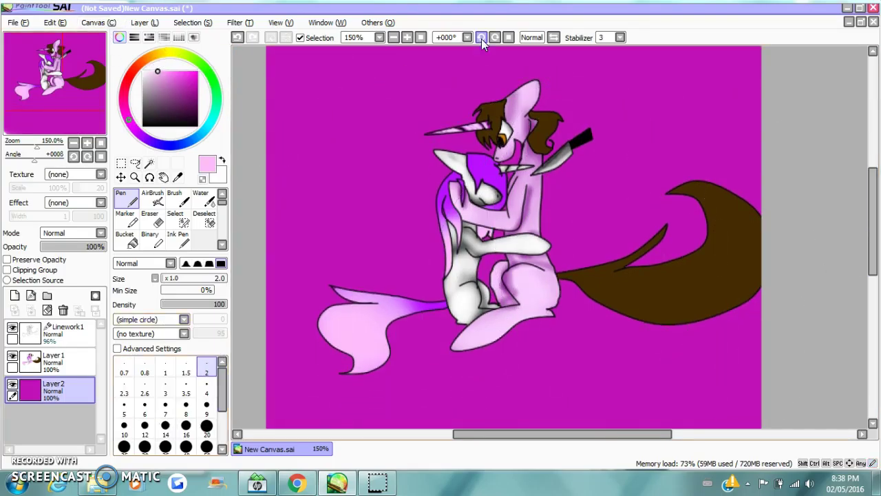
{"action": "scroll", "coordinate": [412, 69], "scroll_direction": "down", "scroll_amount": 2}
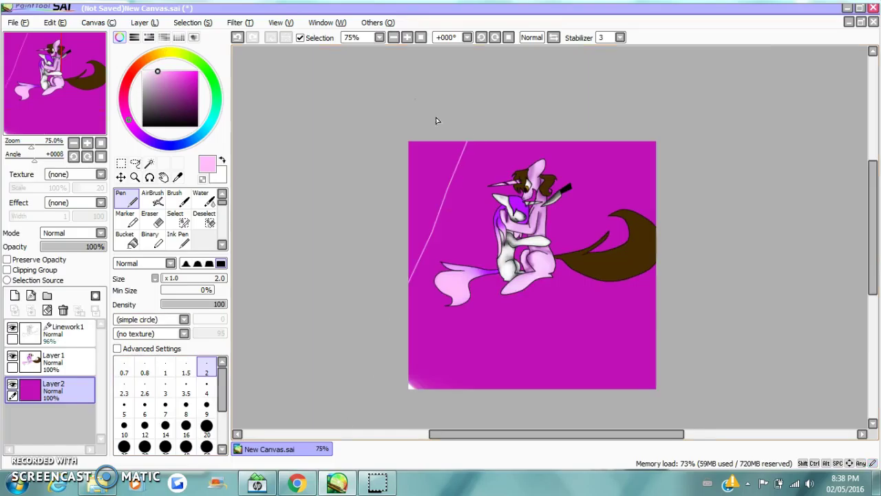
{"action": "left_click", "coordinate": [236, 38]}
Paint three slanted light pink stripes down the full magenta background on Layer2 with the Pen at size 20.
{"action": "left_click", "coordinate": [207, 425]}
{"action": "mouse_move", "coordinate": [475, 137]}
{"action": "left_mouse_down"}
{"action": "mouse_move", "coordinate": [440, 245]}
{"action": "mouse_move", "coordinate": [401, 469]}
{"action": "left_mouse_up"}
{"action": "left_click_drag", "start_coordinate": [544, 138], "coordinate": [490, 412]}
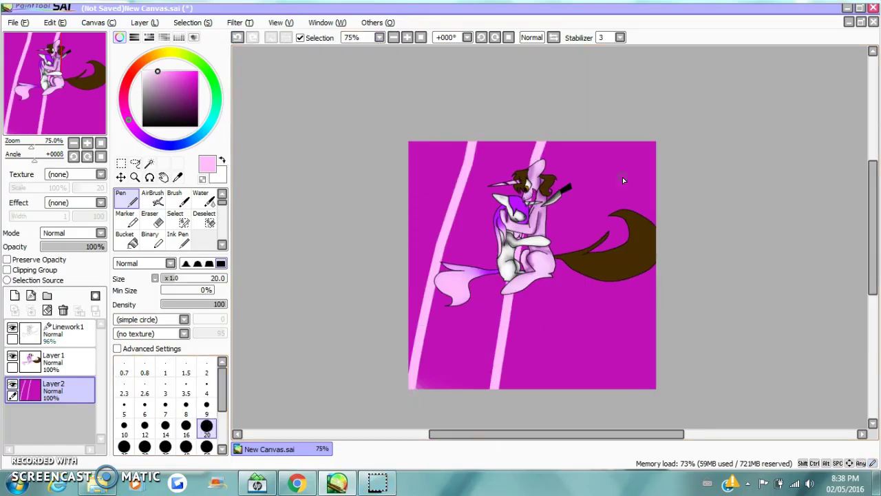
{"action": "left_click_drag", "start_coordinate": [630, 138], "coordinate": [566, 471]}
Paint the lower half of the background on Layer2 light blue as a floor with the Pen at size 120.
{"action": "left_click", "coordinate": [207, 123]}
{"action": "left_click", "coordinate": [177, 72]}
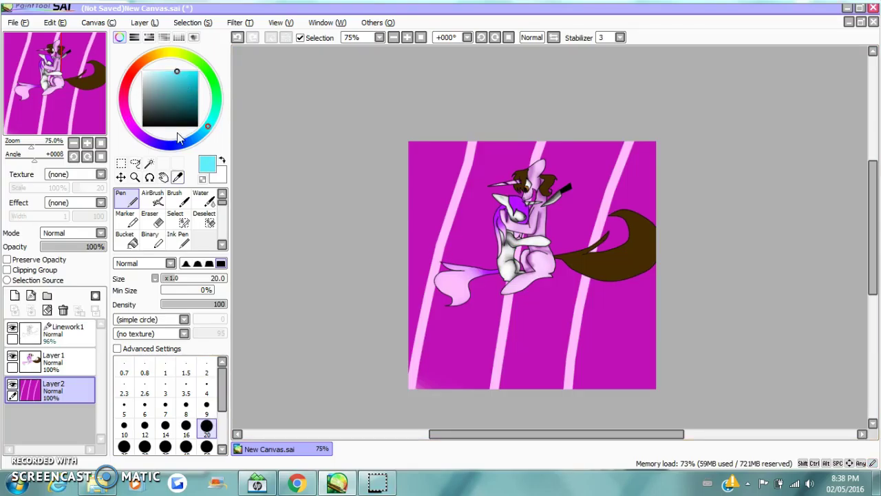
{"action": "scroll", "coordinate": [206, 413], "scroll_direction": "down", "scroll_amount": 3}
{"action": "left_click", "coordinate": [206, 424]}
{"action": "mouse_move", "coordinate": [399, 355]}
{"action": "left_mouse_down"}
{"action": "mouse_move", "coordinate": [623, 365]}
{"action": "mouse_move", "coordinate": [594, 375]}
{"action": "mouse_move", "coordinate": [413, 334]}
{"action": "mouse_move", "coordinate": [470, 291]}
{"action": "left_mouse_up"}
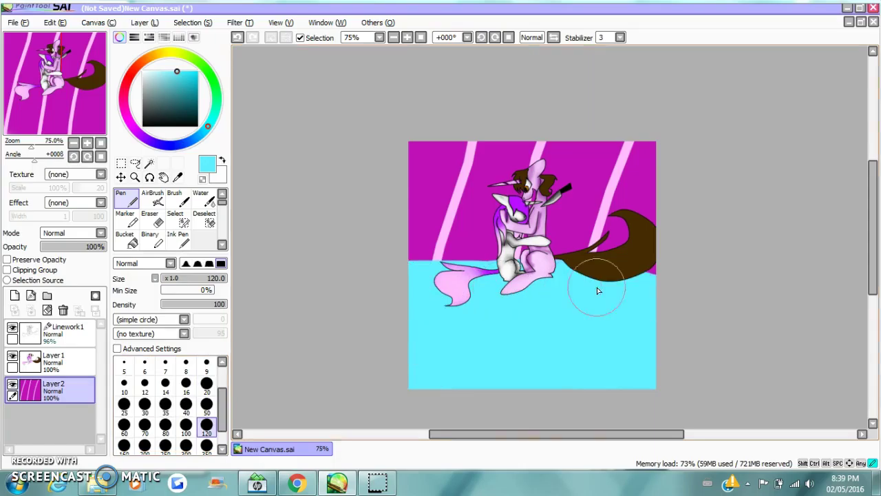
{"action": "left_click_drag", "start_coordinate": [597, 287], "coordinate": [650, 270]}
{"action": "left_click_drag", "start_coordinate": [873, 247], "coordinate": [873, 251]}
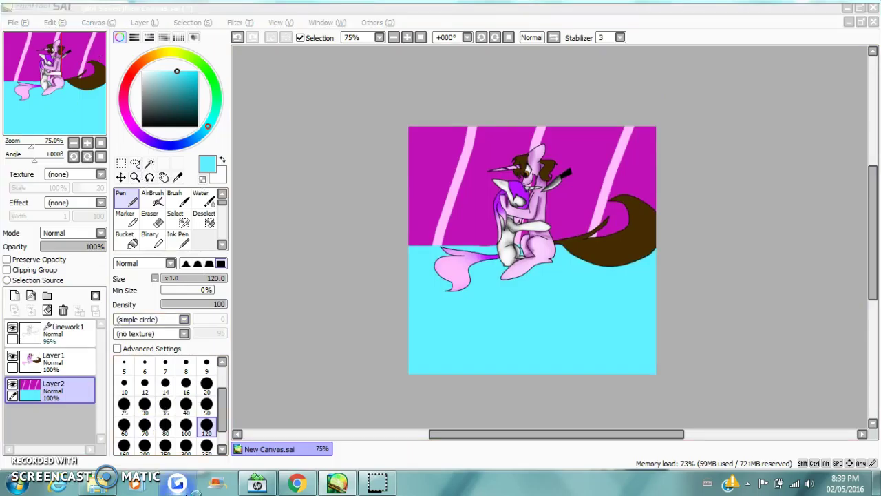
{"action": "mouse_move", "coordinate": [411, 128]}
{"action": "left_mouse_down"}
{"action": "mouse_move", "coordinate": [631, 334]}
{"action": "mouse_move", "coordinate": [652, 370]}
{"action": "left_mouse_up"}
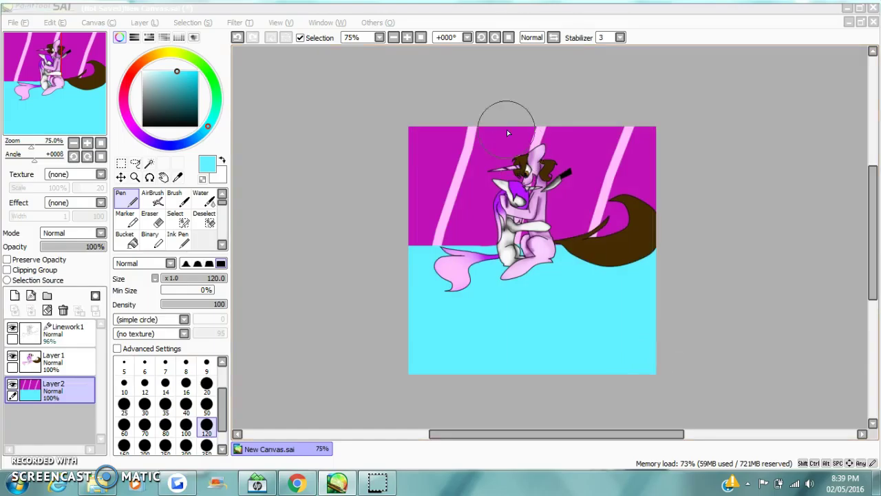
{"action": "left_click", "coordinate": [407, 38]}
{"action": "left_click", "coordinate": [406, 38]}
{"action": "scroll", "coordinate": [871, 212], "scroll_direction": "down", "scroll_amount": 1}
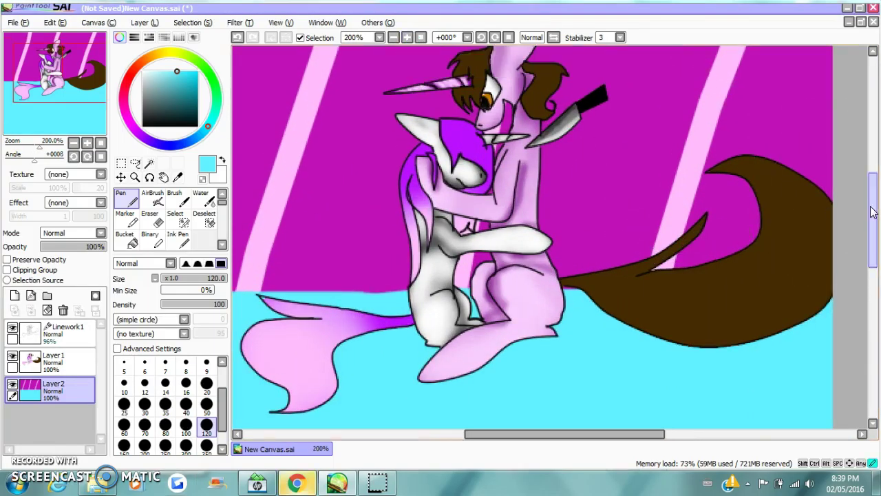
{"action": "scroll", "coordinate": [871, 212], "scroll_direction": "up", "scroll_amount": 1}
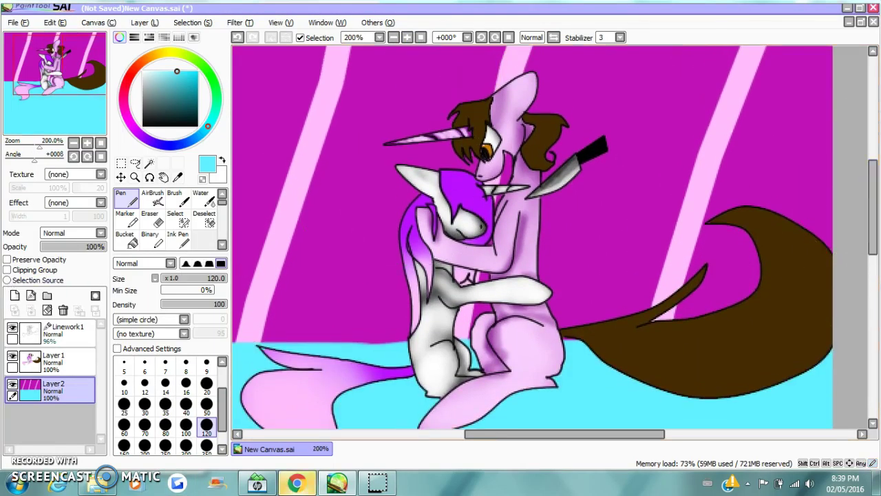
Create a new canvas and fill it entirely with black using the Pen at size 500.
{"action": "left_click", "coordinate": [18, 22]}
{"action": "left_click", "coordinate": [36, 38]}
{"action": "left_click", "coordinate": [247, 243]}
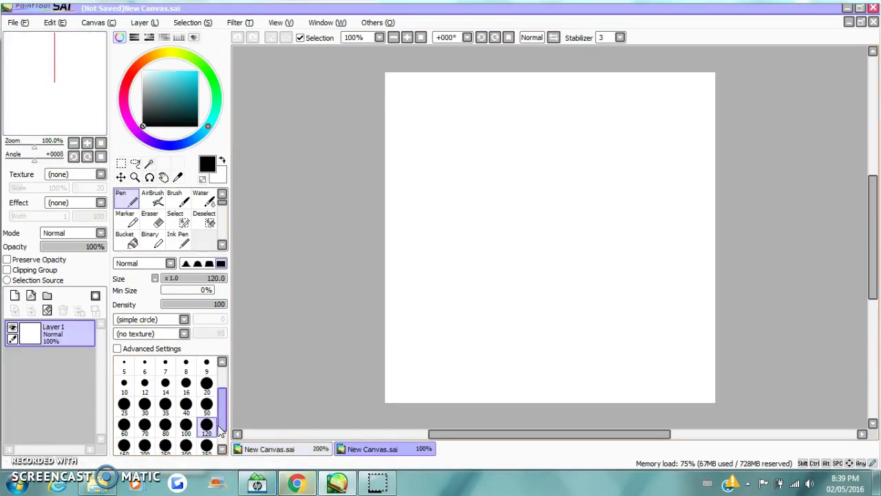
{"action": "scroll", "coordinate": [221, 431], "scroll_direction": "down", "scroll_amount": 2}
{"action": "left_click", "coordinate": [166, 444]}
{"action": "mouse_move", "coordinate": [330, 276]}
{"action": "left_mouse_down"}
{"action": "mouse_move", "coordinate": [393, 248]}
{"action": "mouse_move", "coordinate": [696, 250]}
{"action": "mouse_move", "coordinate": [374, 210]}
{"action": "left_mouse_up"}
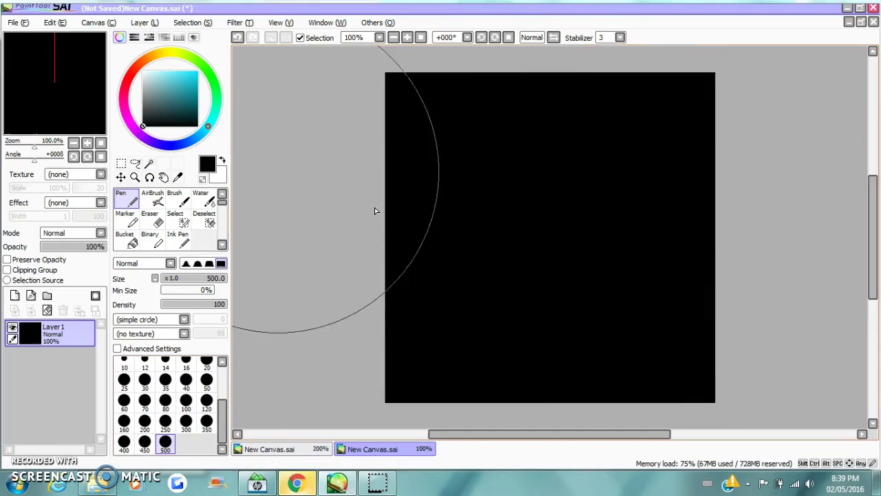
Handwrite "Stab!" in white across the middle of the black canvas with the Pen at size 10.
{"action": "left_click", "coordinate": [142, 72]}
{"action": "left_click", "coordinate": [124, 363]}
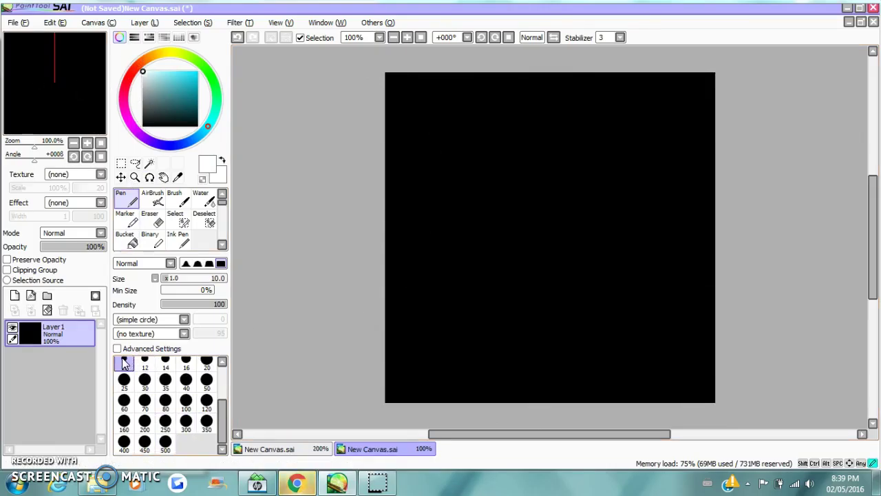
{"action": "mouse_move", "coordinate": [455, 198]}
{"action": "left_mouse_down"}
{"action": "mouse_move", "coordinate": [471, 256]}
{"action": "mouse_move", "coordinate": [427, 260]}
{"action": "left_mouse_up"}
{"action": "left_click_drag", "start_coordinate": [491, 175], "coordinate": [506, 258]}
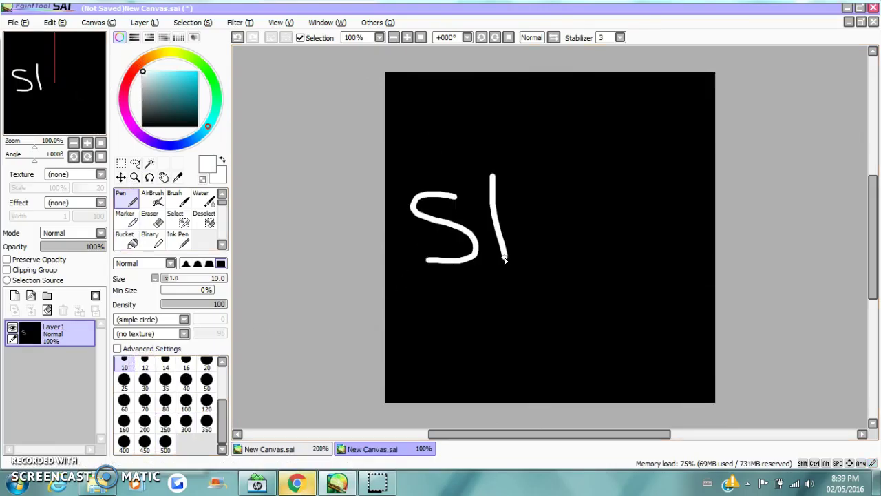
{"action": "left_click_drag", "start_coordinate": [551, 221], "coordinate": [569, 251]}
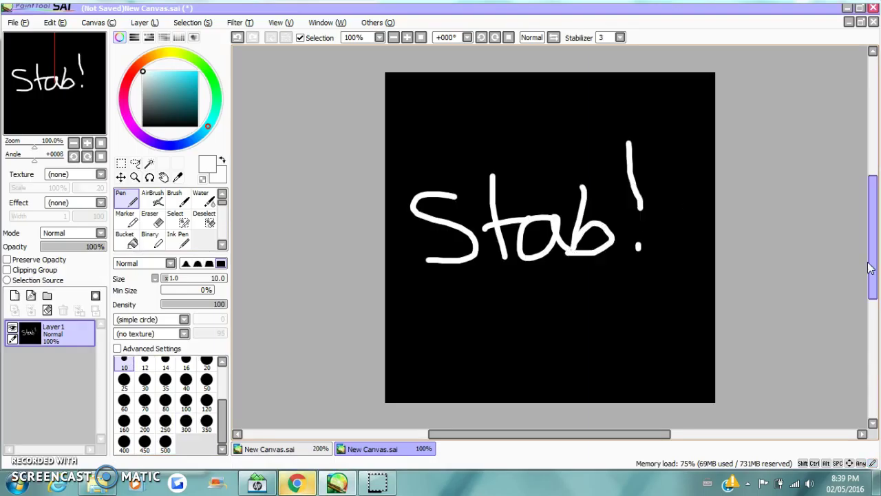
{"action": "mouse_move", "coordinate": [872, 257]}
{"action": "left_mouse_down"}
{"action": "mouse_move", "coordinate": [879, 265]}
{"action": "mouse_move", "coordinate": [877, 252]}
{"action": "left_mouse_up"}
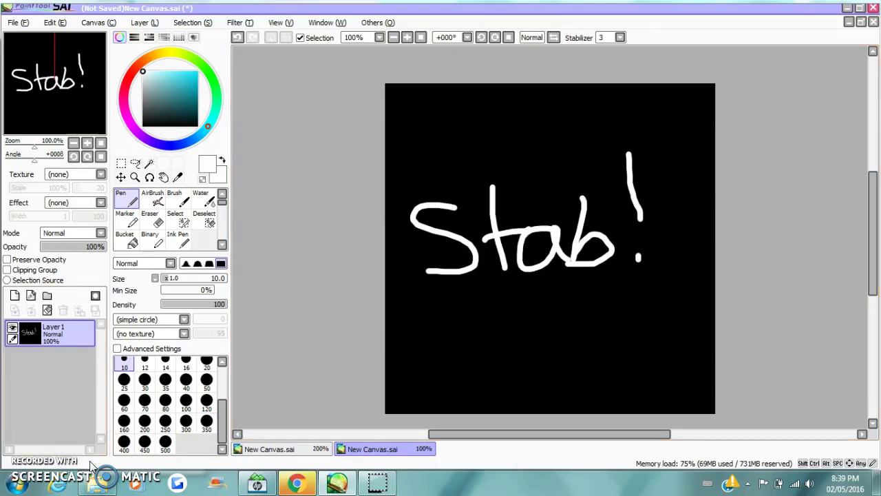